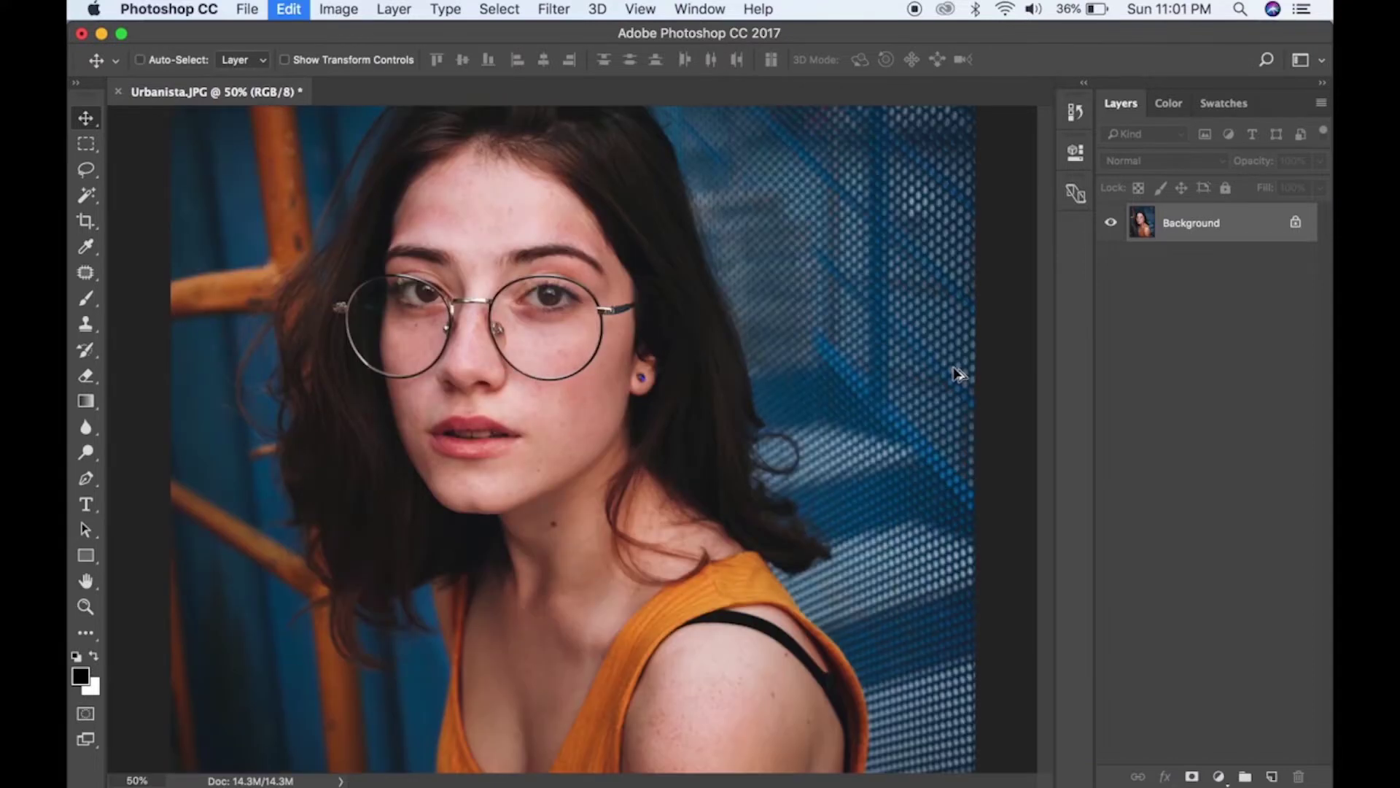
- Resize the portrait to 2000 px wide, giving 2000 × 2500 px
left_click(338, 8)
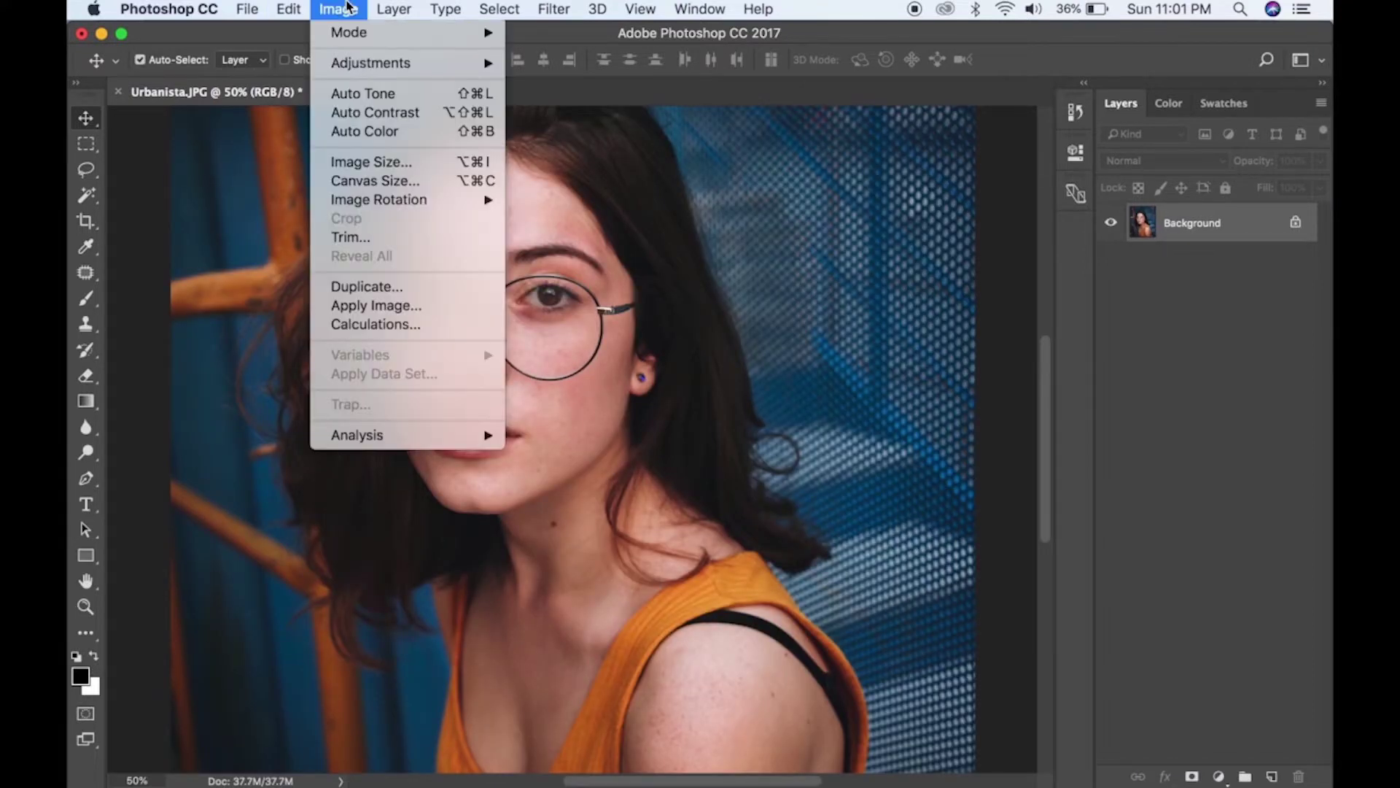
left_click(358, 167)
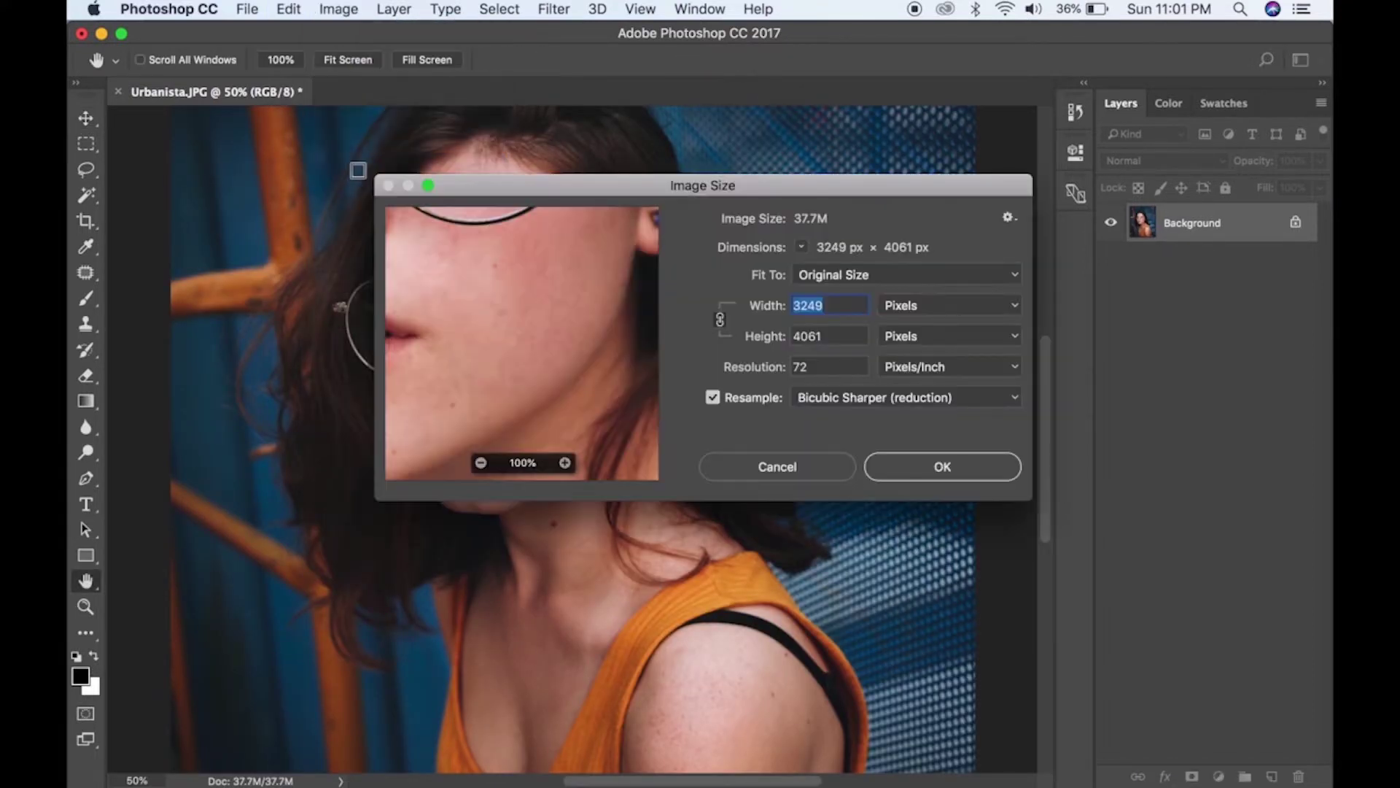
type("2000")
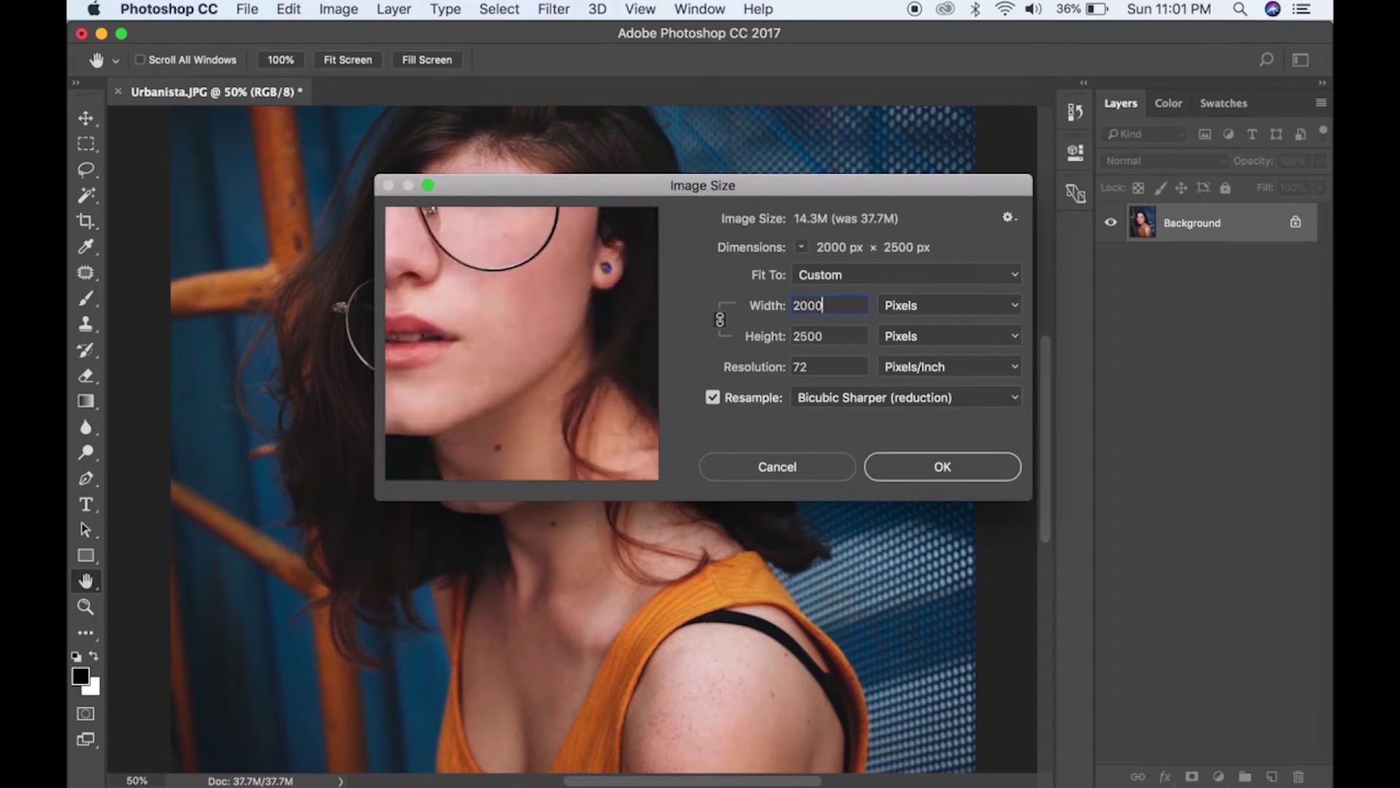
left_click(978, 472)
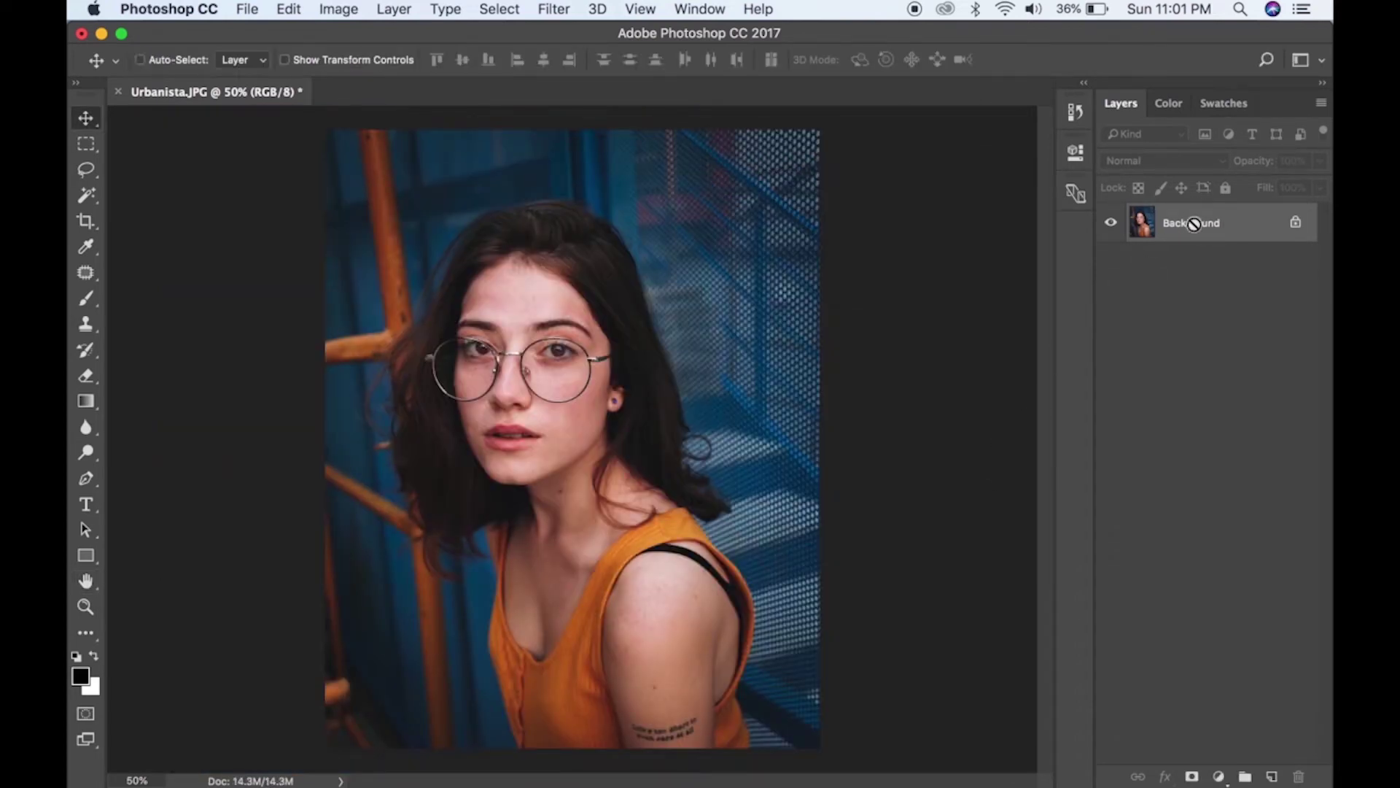
- Duplicate the background into Layer 1, convert it to a smart object, and duplicate it
key("ctrl+j")
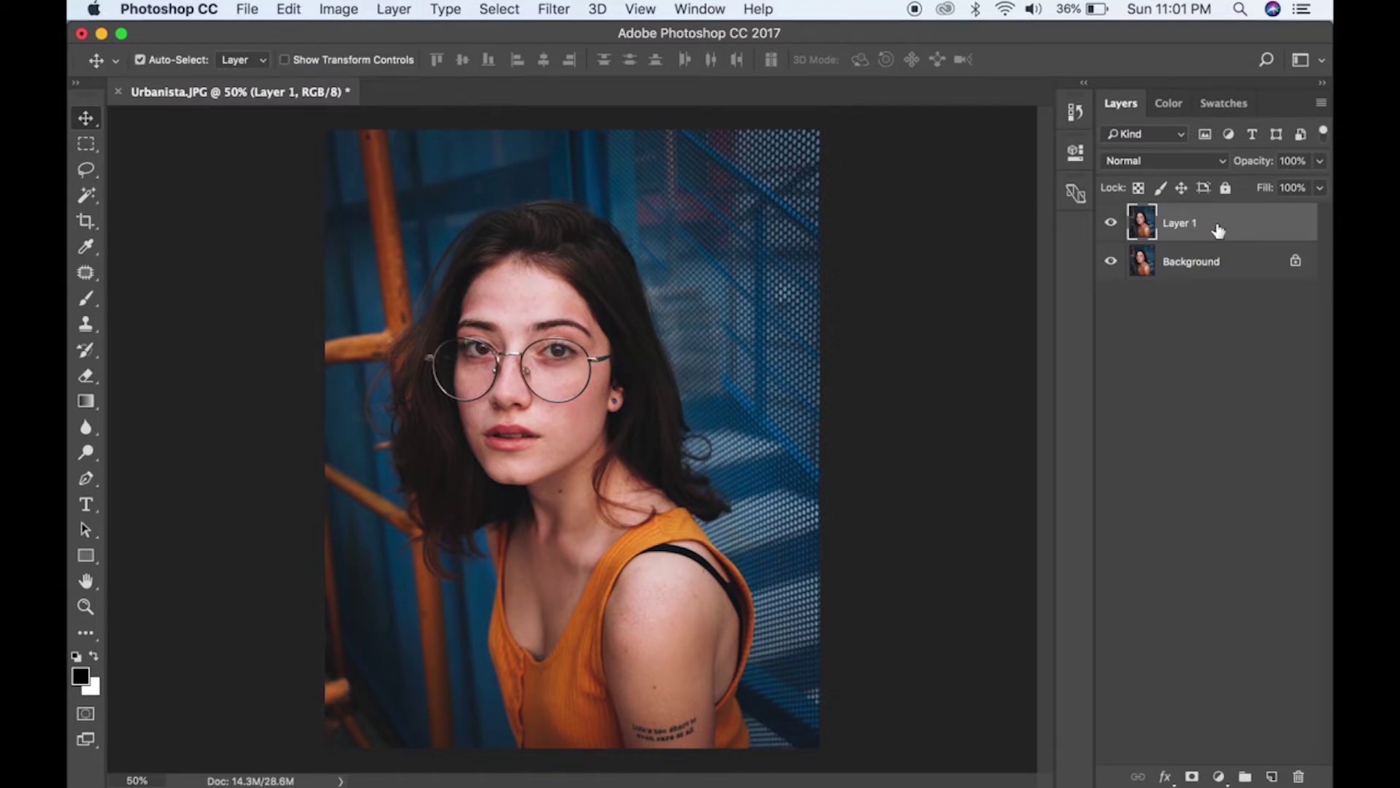
right_click(1242, 231)
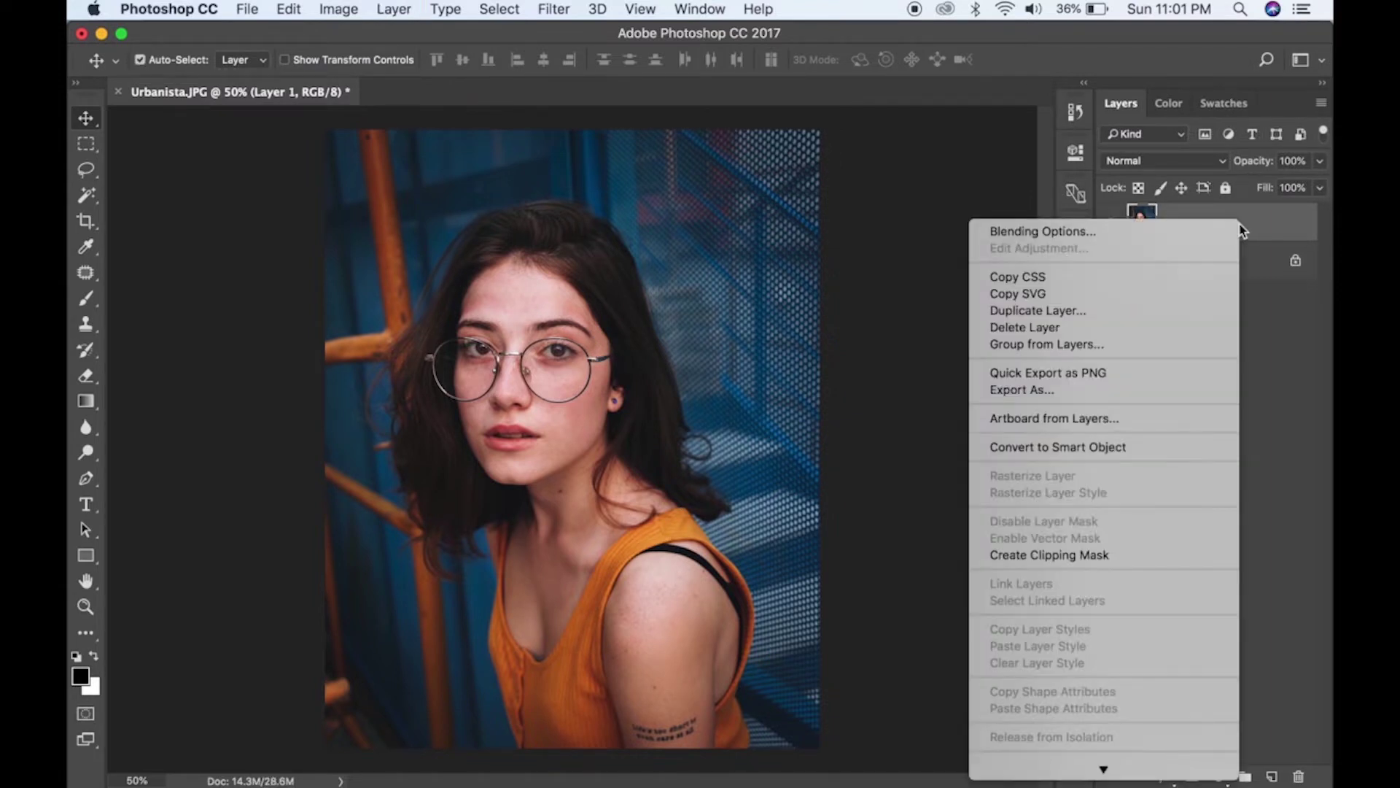
left_click(1143, 446)
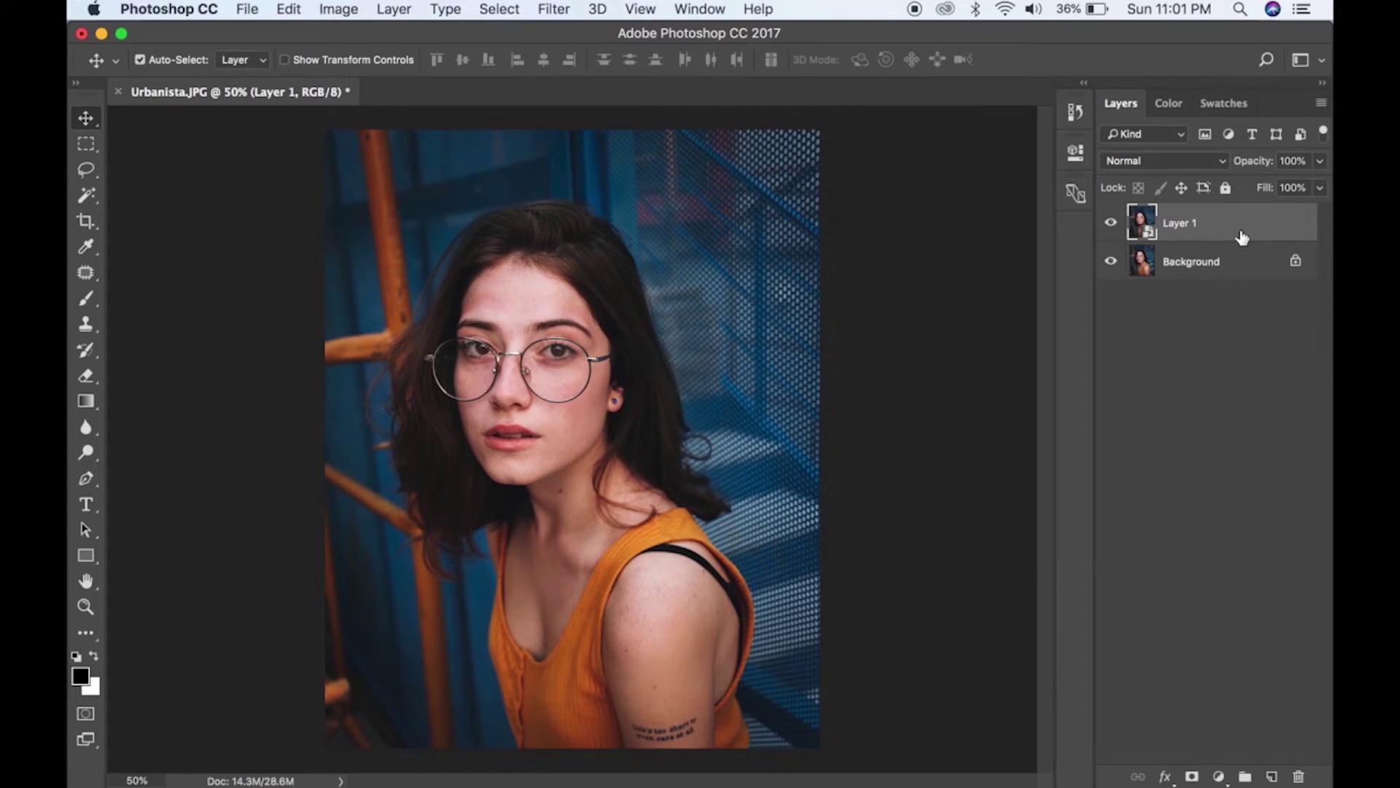
key("ctrl+j")
key("ctrl+j")
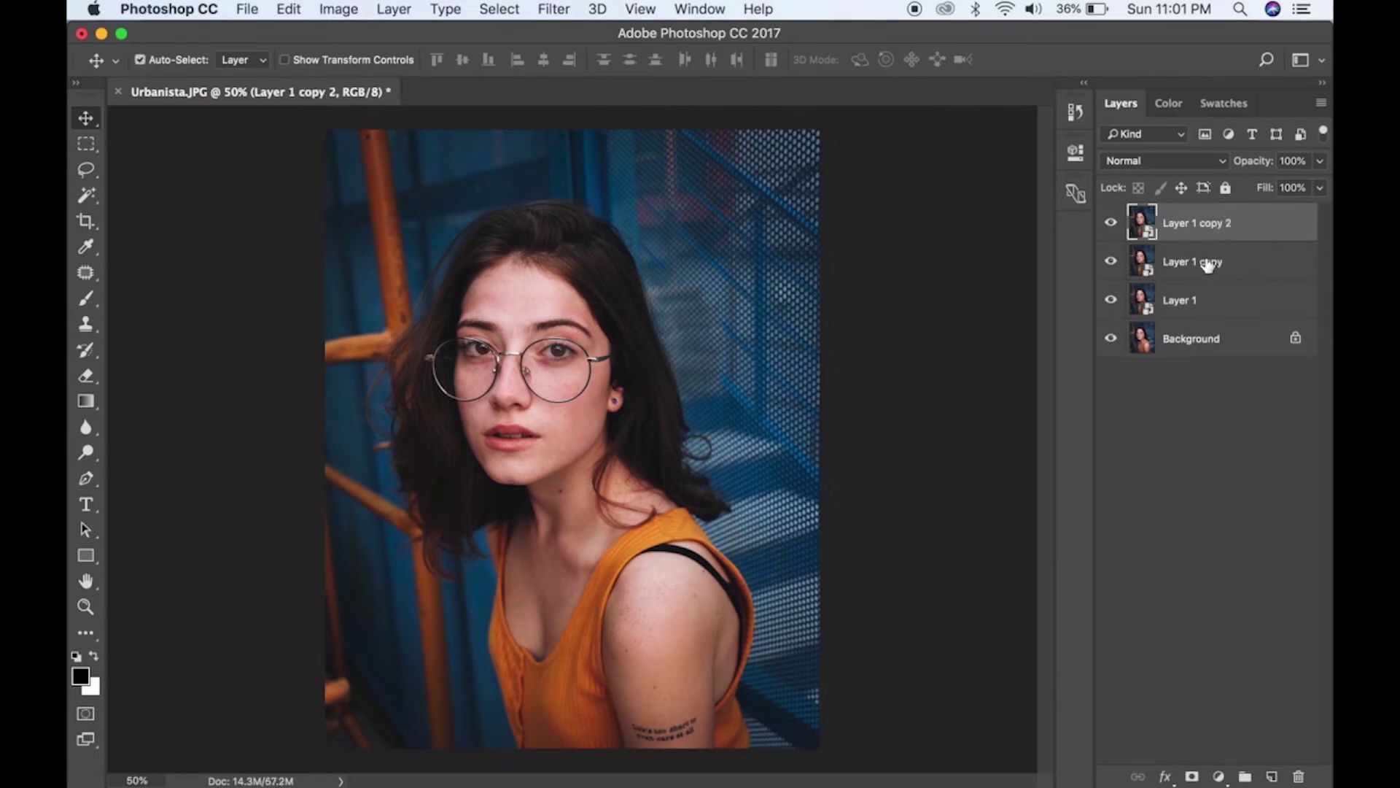
- Rename the copies Layer 2 and Layer 3, hide both, and select Layer 1
double_click(1208, 263)
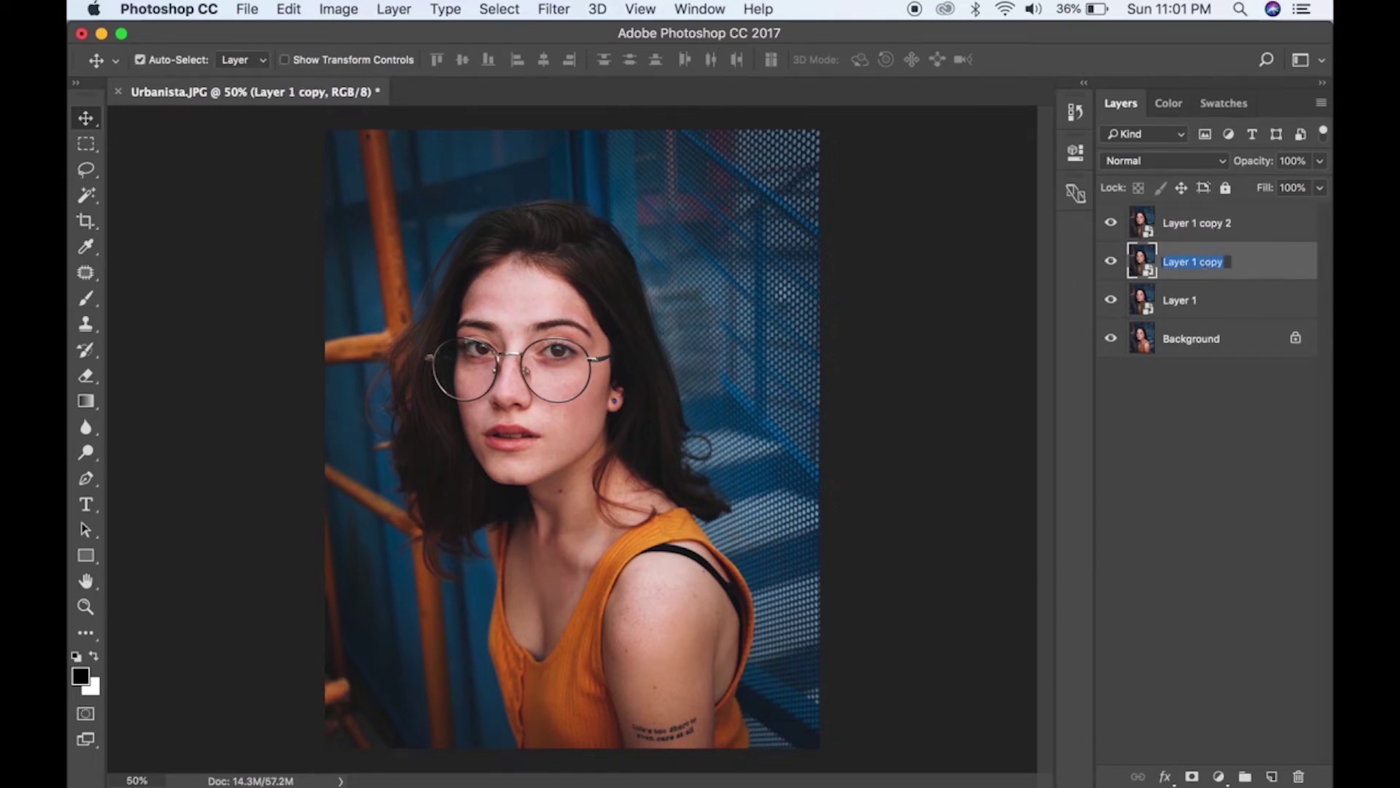
type("Layer 2")
key("Return")
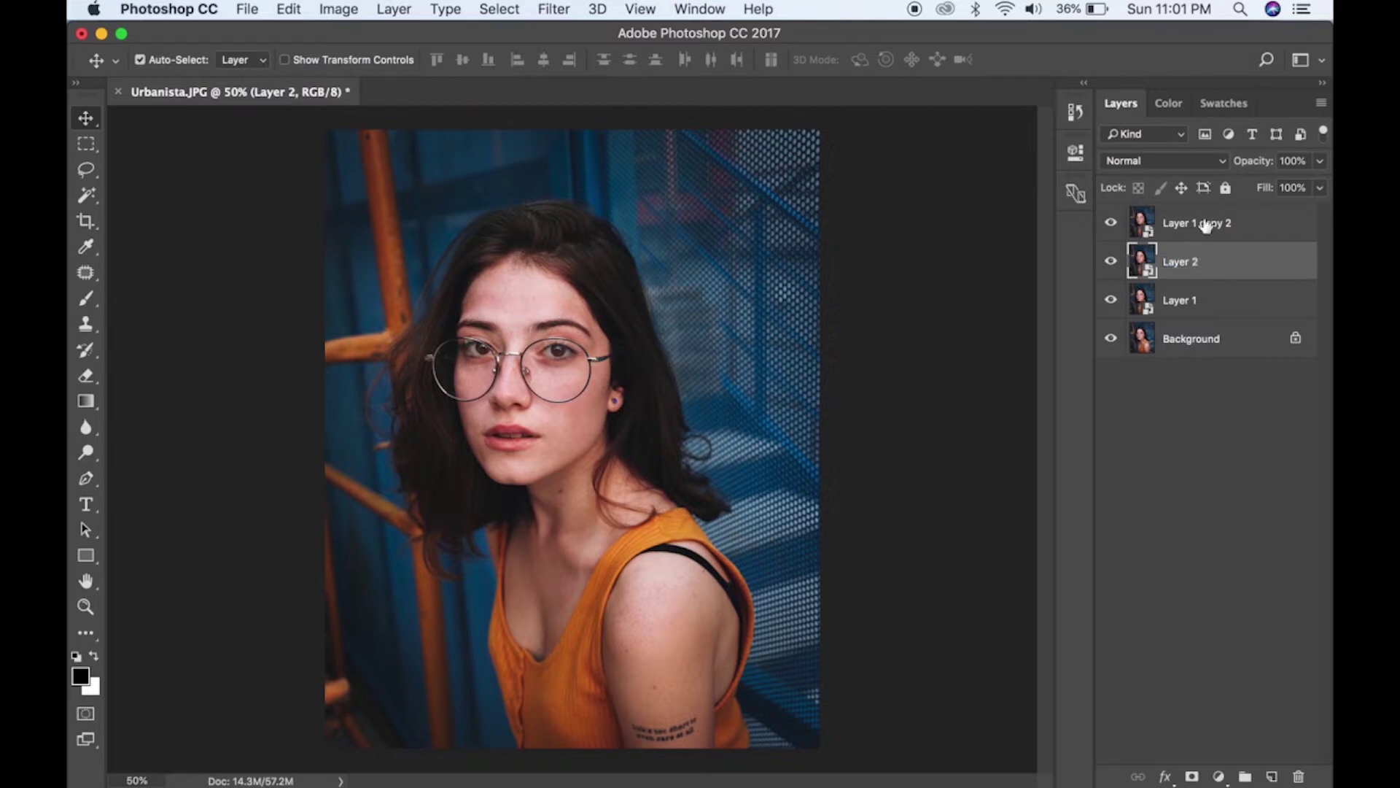
double_click(1207, 224)
type("Layer")
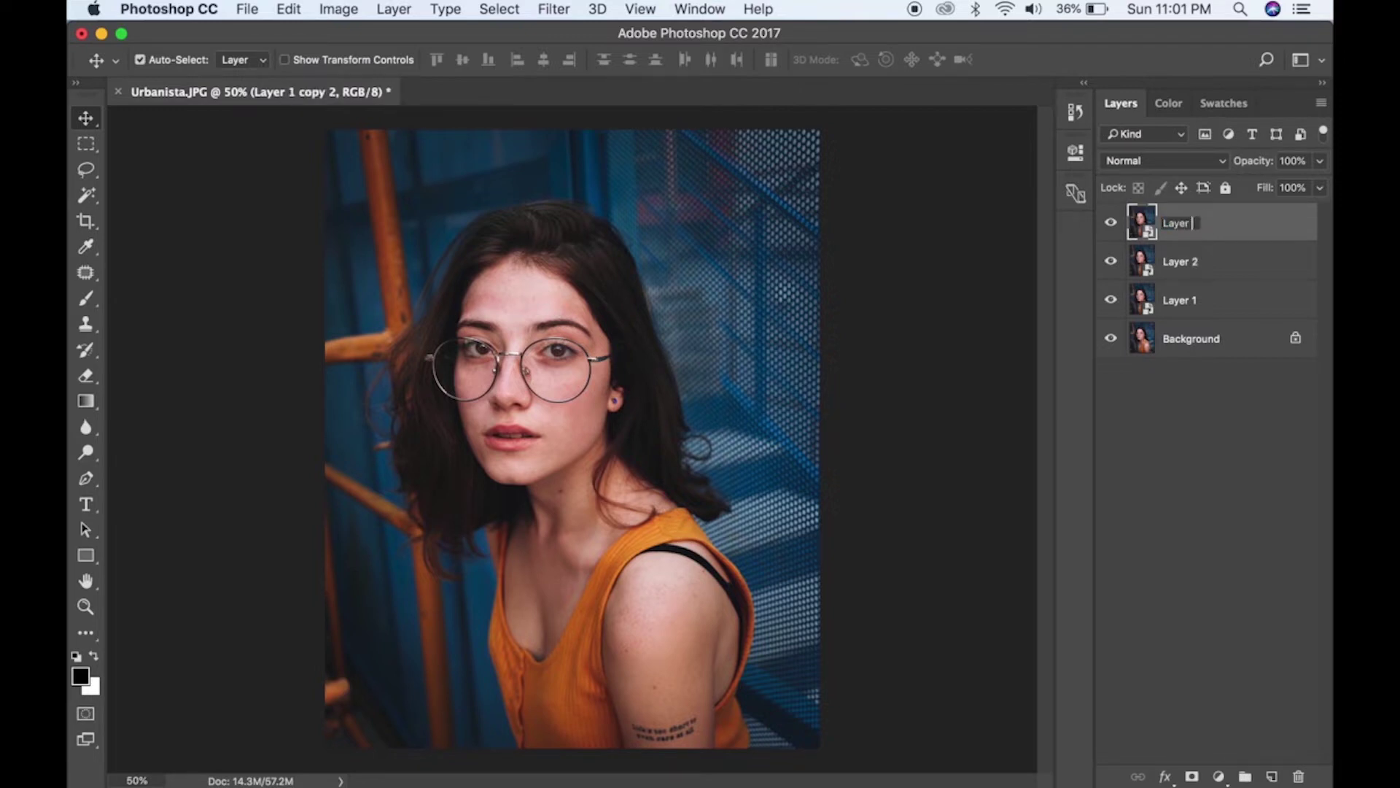
type(" 3")
key("Return")
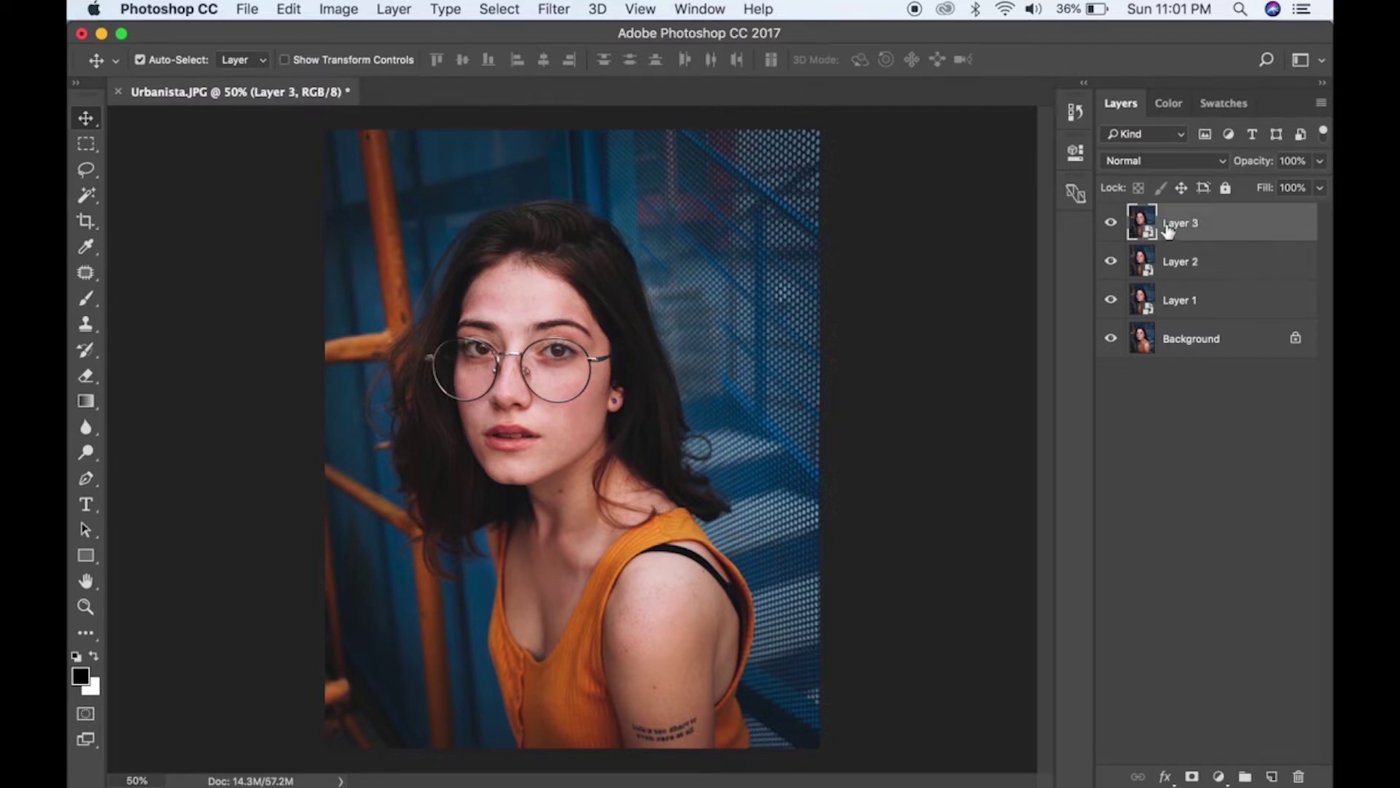
left_click(1110, 222)
left_click(1111, 264)
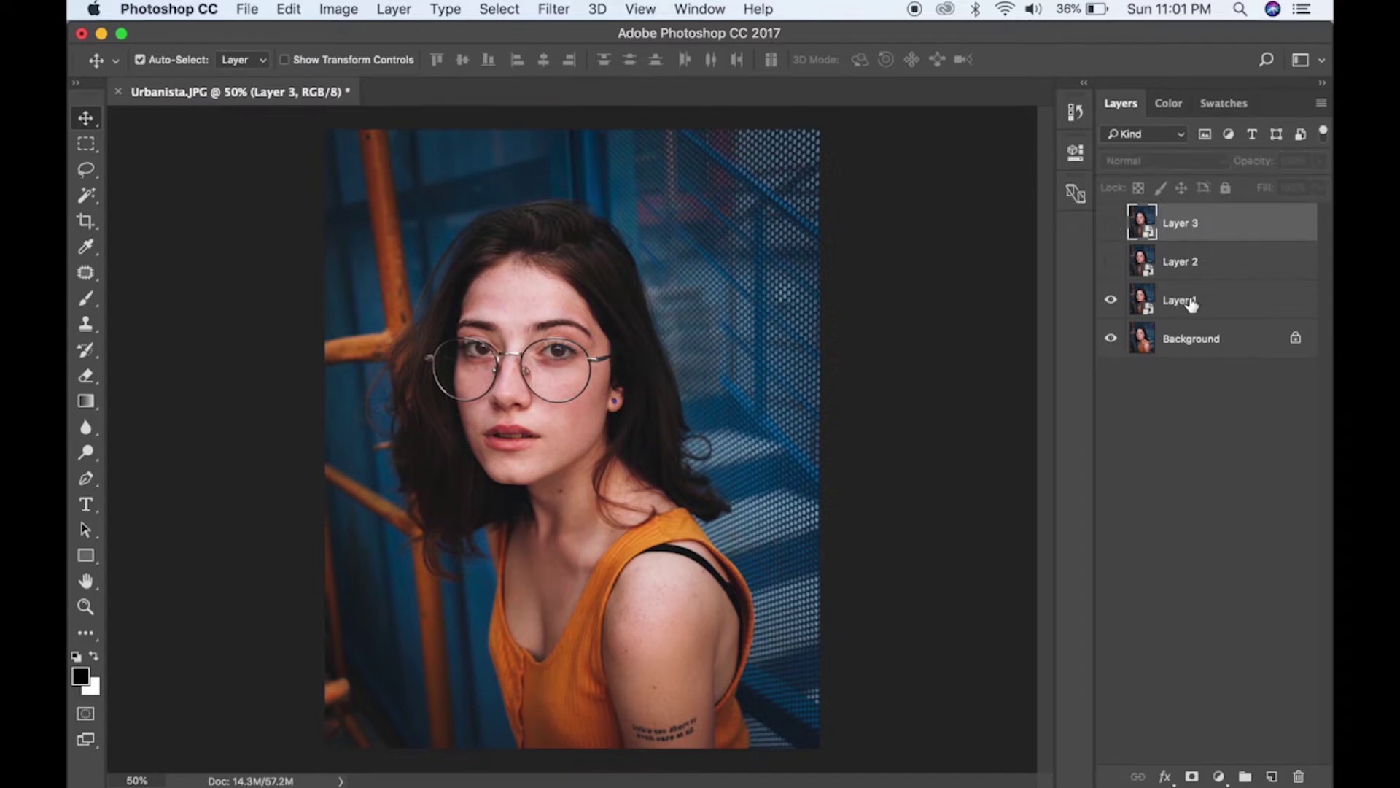
left_click(1197, 304)
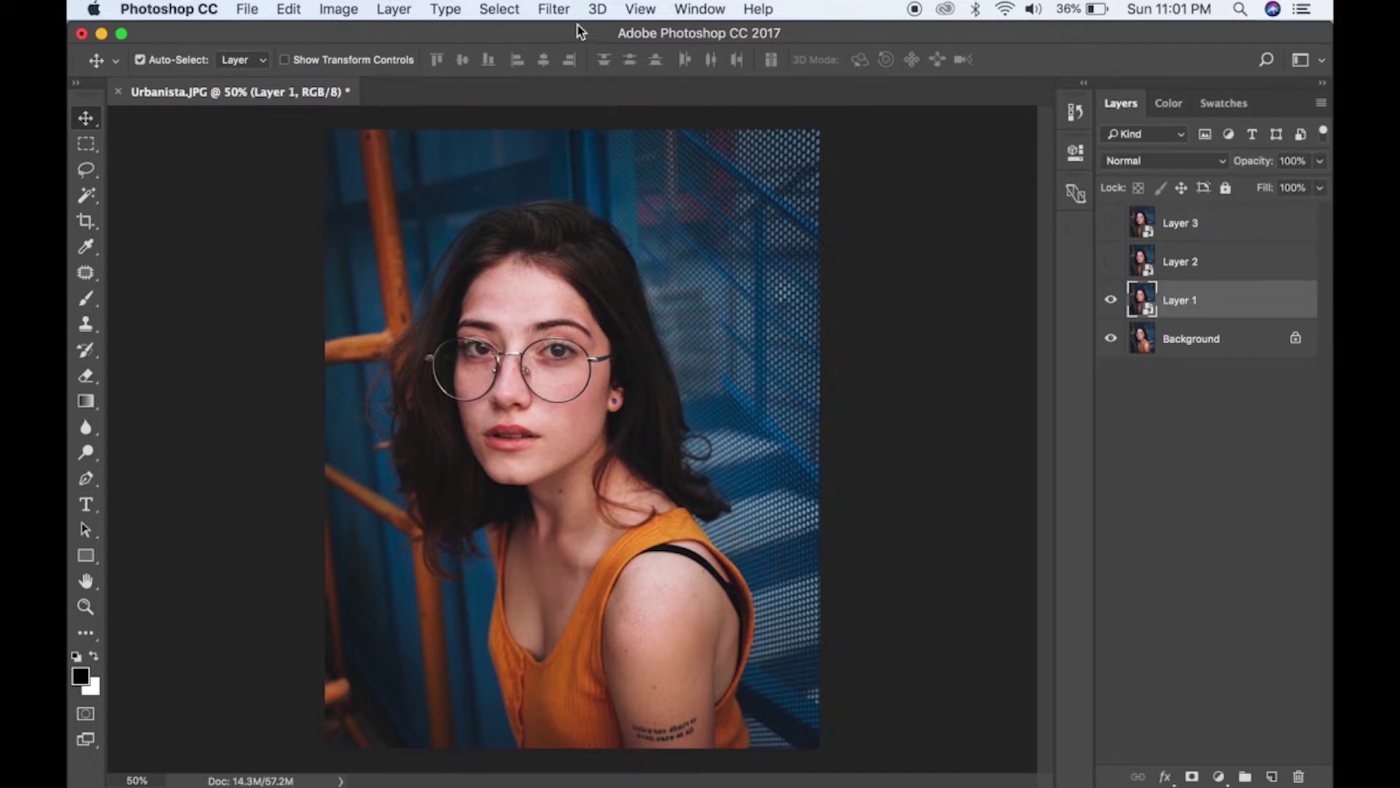
- Apply Filter Gallery's Poster Edges to Layer 1: thickness 0, intensity 0, posterization 2
left_click(558, 13)
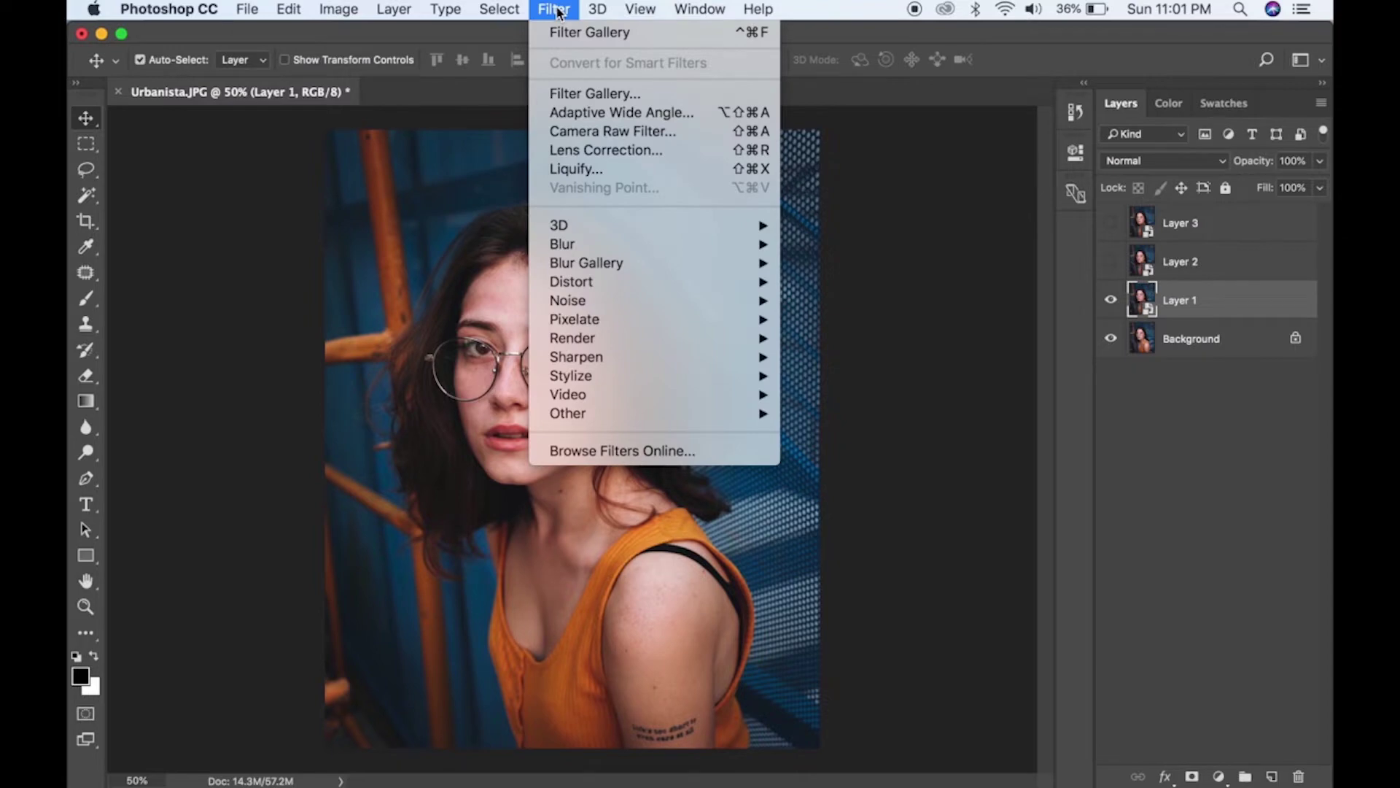
left_click(573, 94)
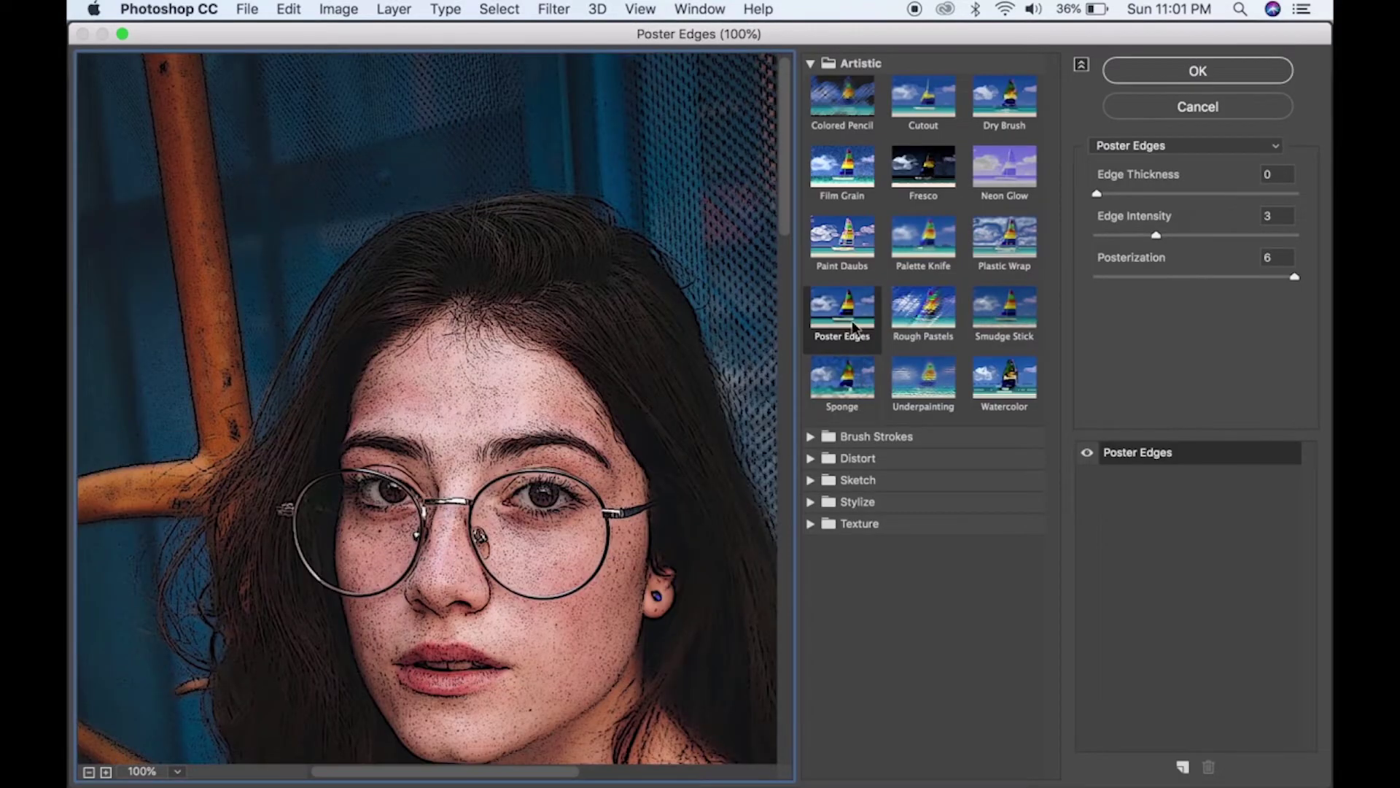
left_click(854, 329)
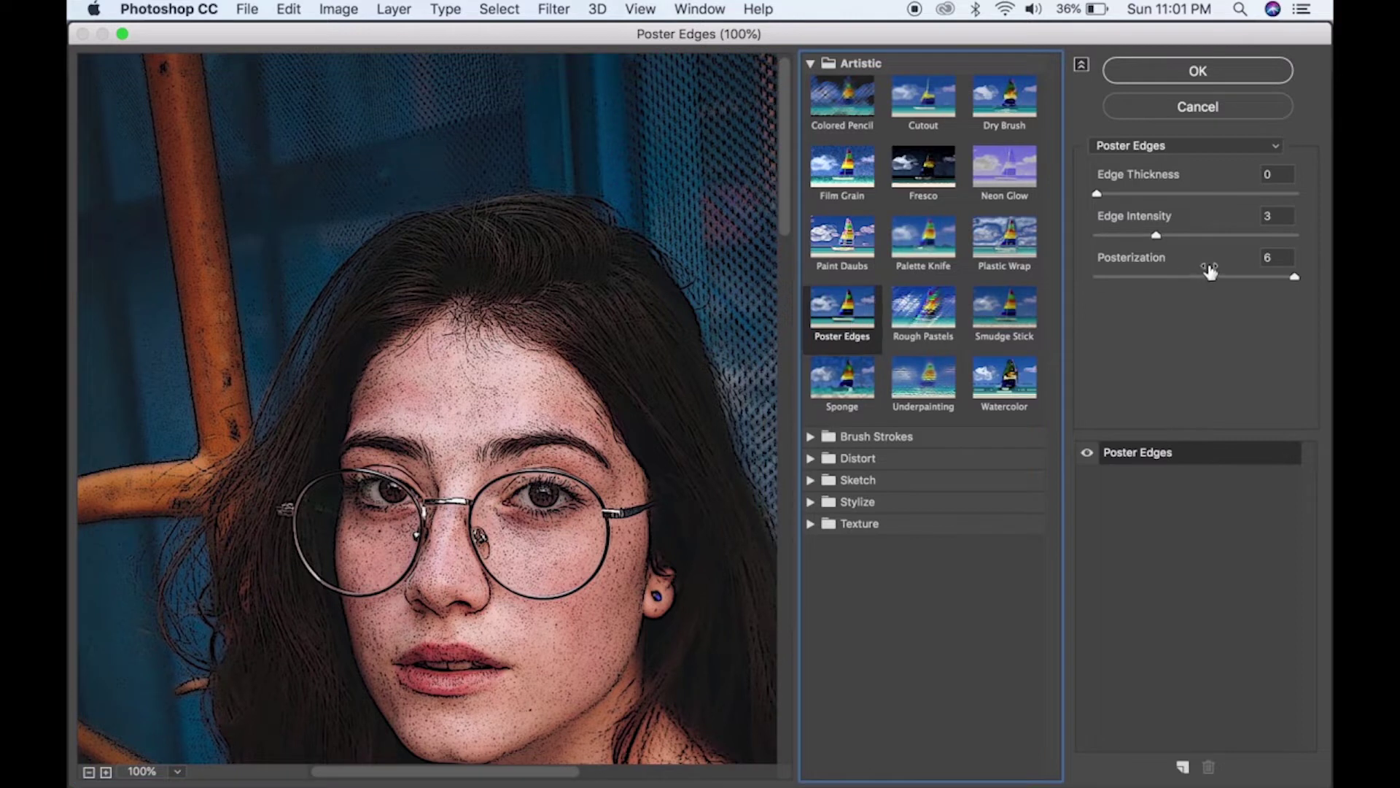
key("Tab")
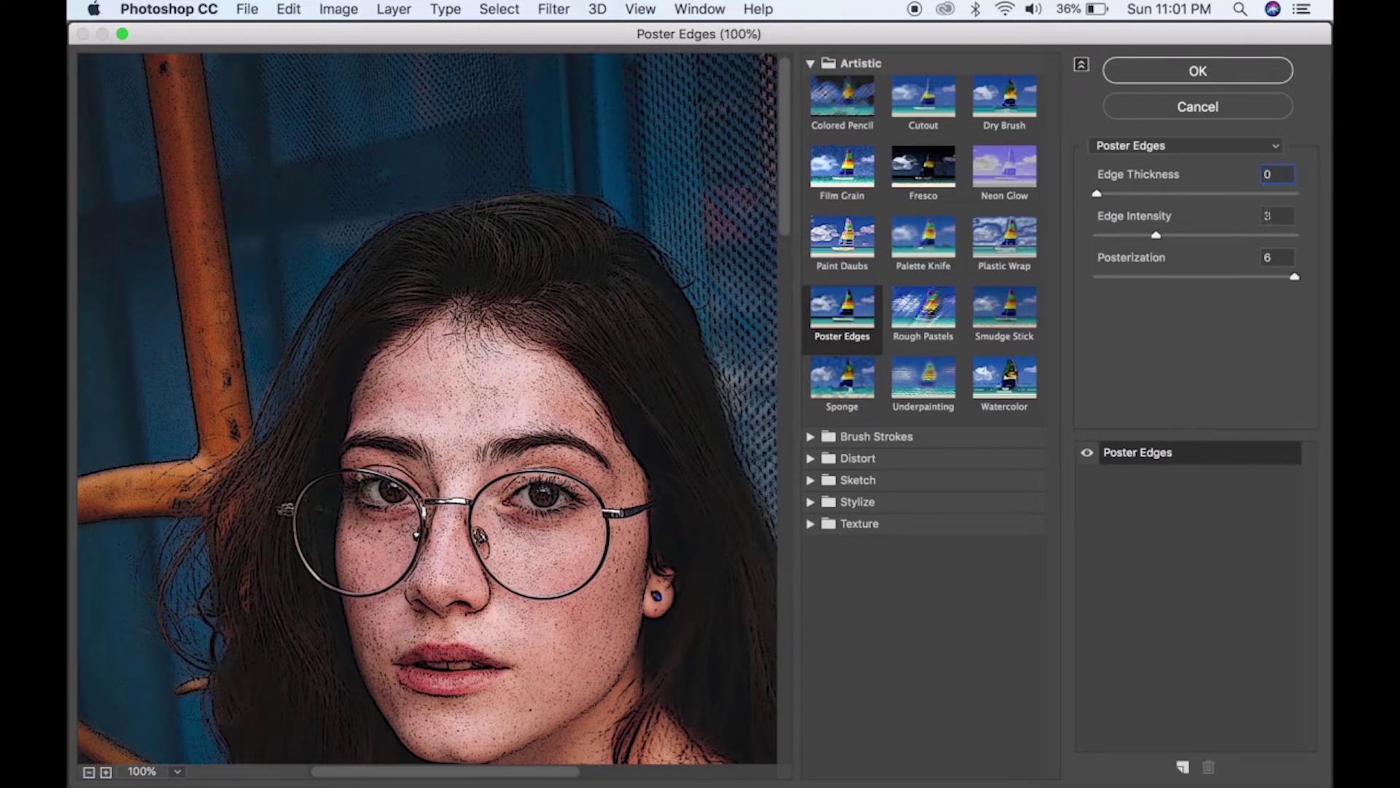
key("Tab")
type("0")
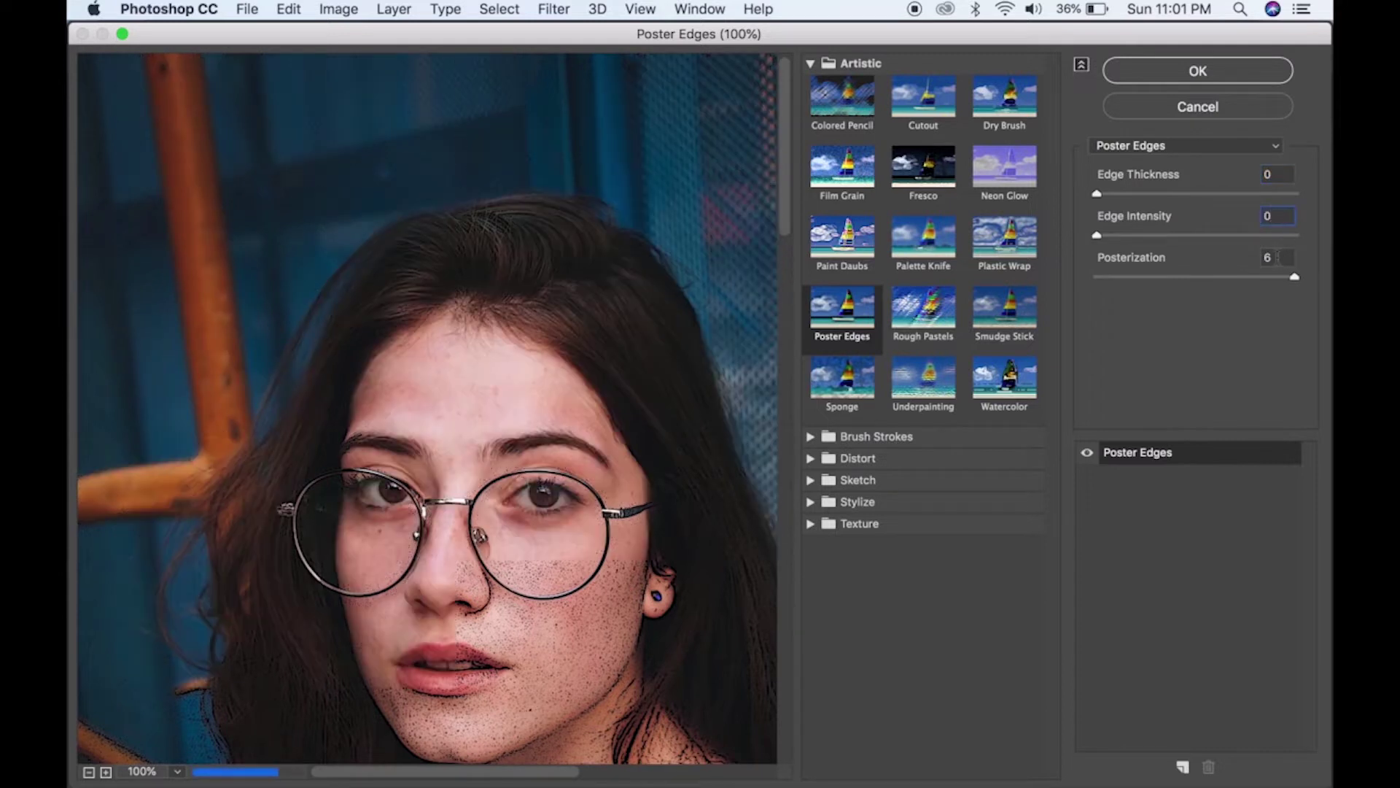
key("Tab")
type("2")
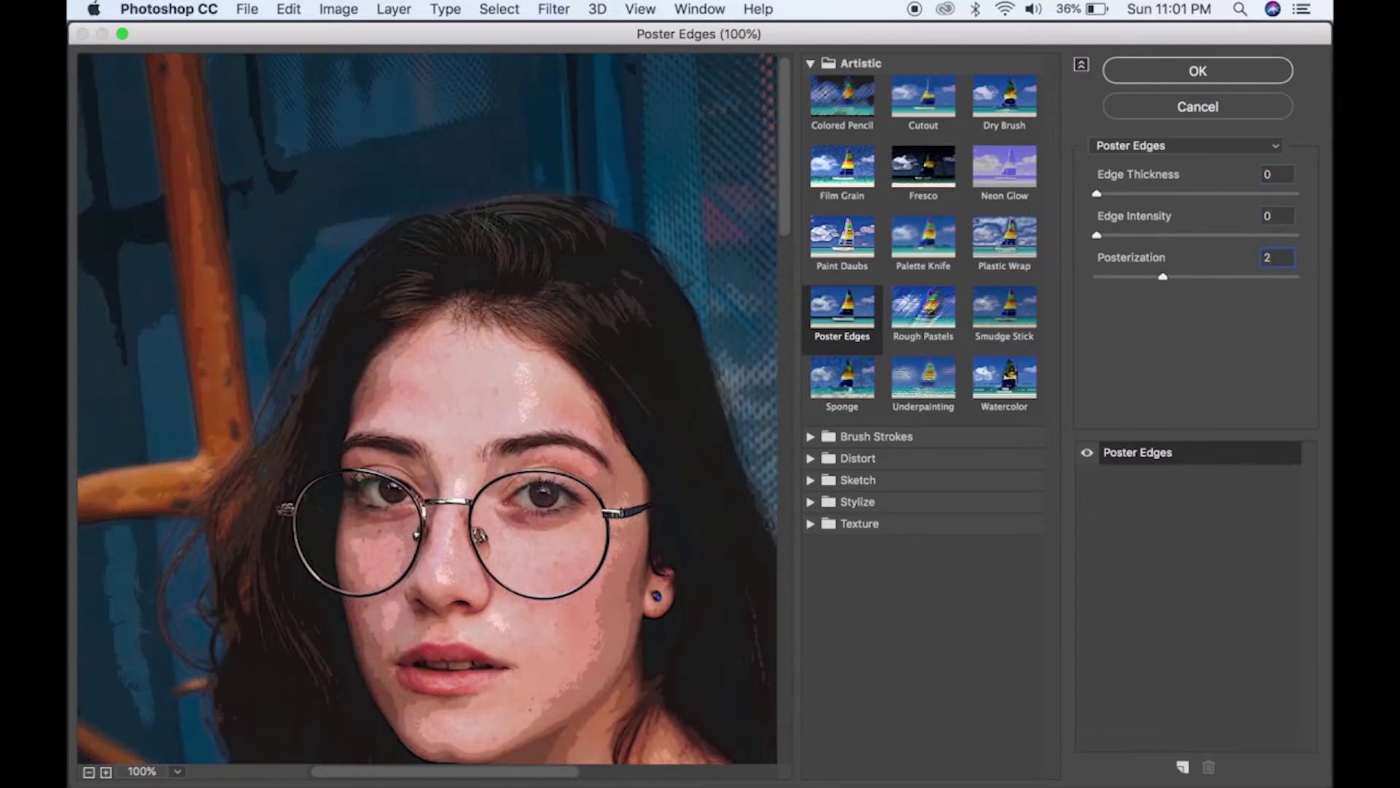
left_click(1240, 79)
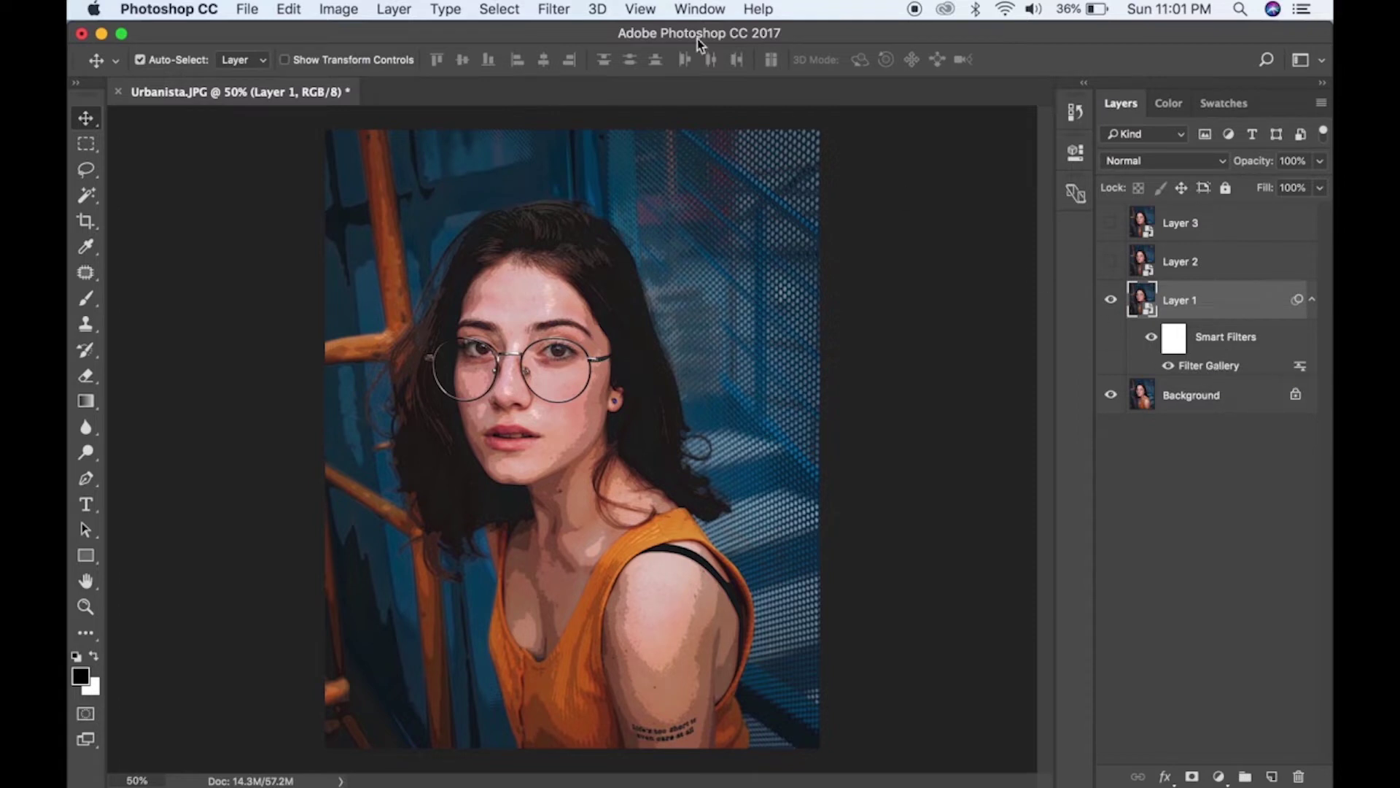
- Apply Unsharp Mask to Layer 1 with amount 80%, radius 5.0 px, threshold 10
left_click(563, 9)
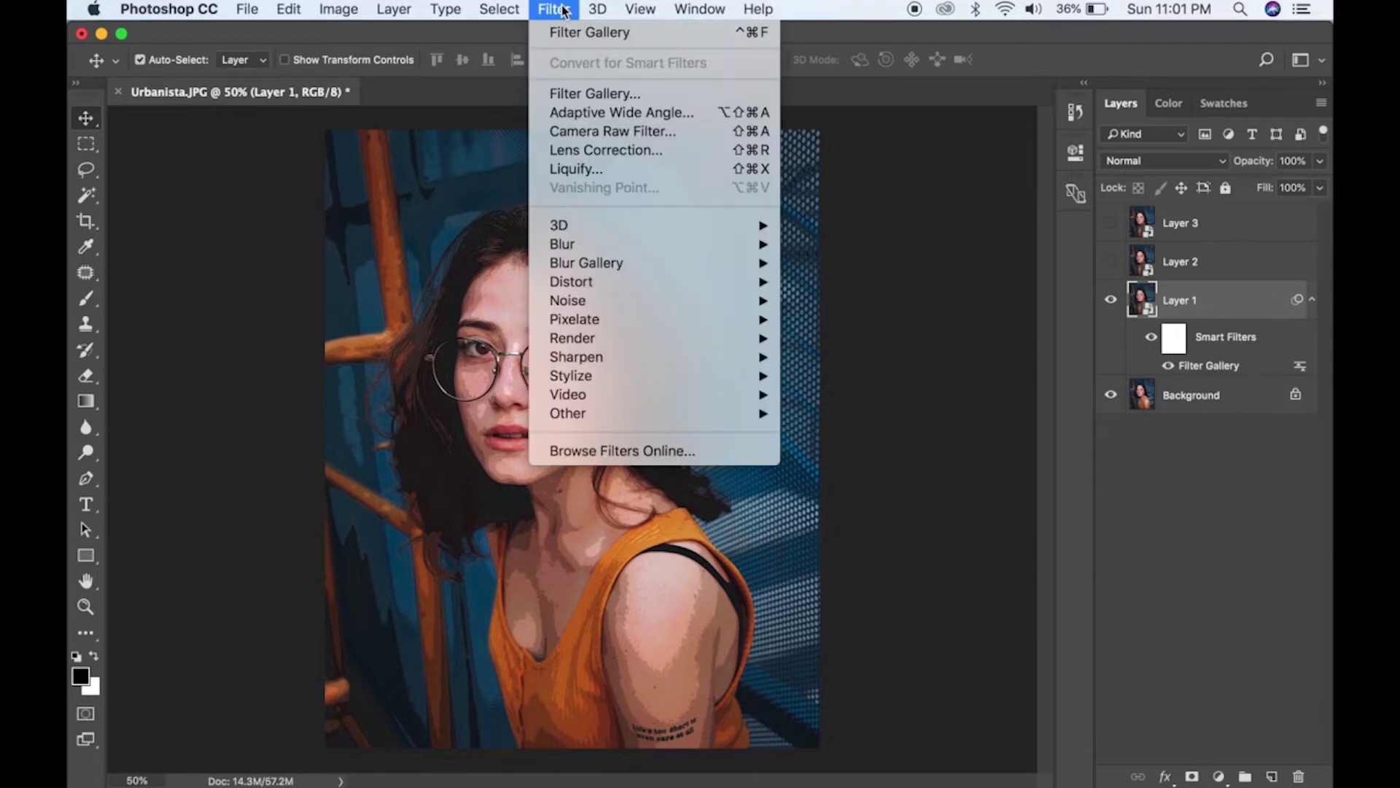
mouse_move(573, 357)
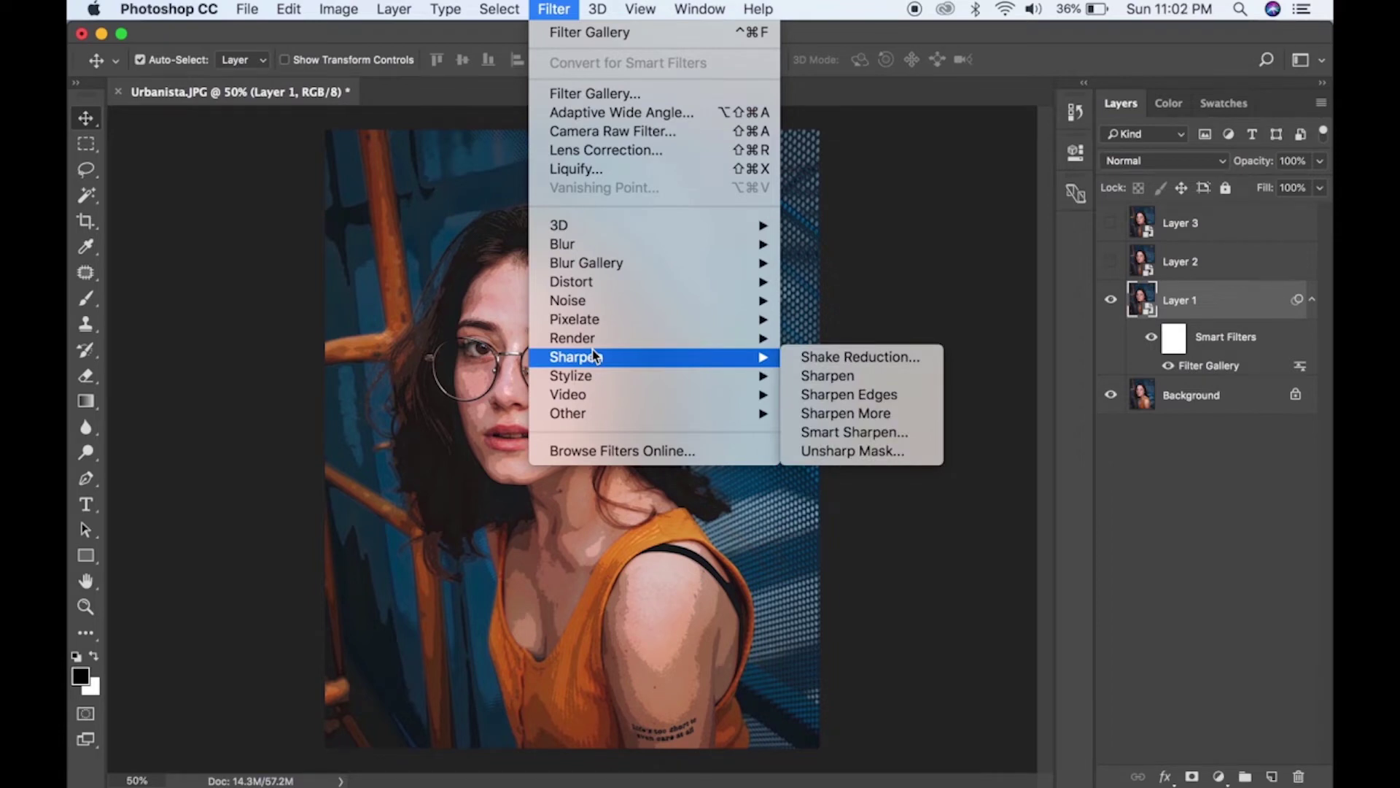
left_click(838, 453)
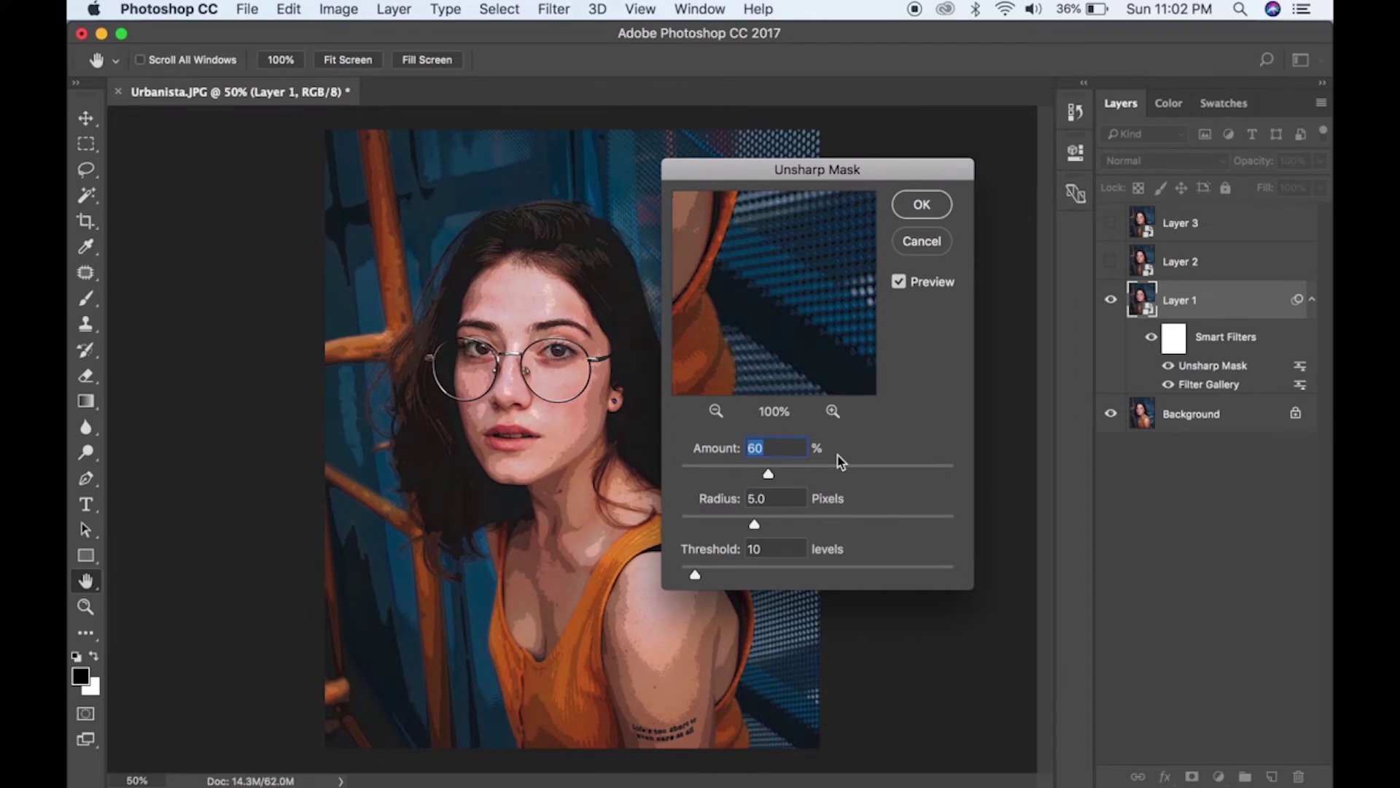
type("80")
key("Tab")
key("Tab")
left_click(922, 206)
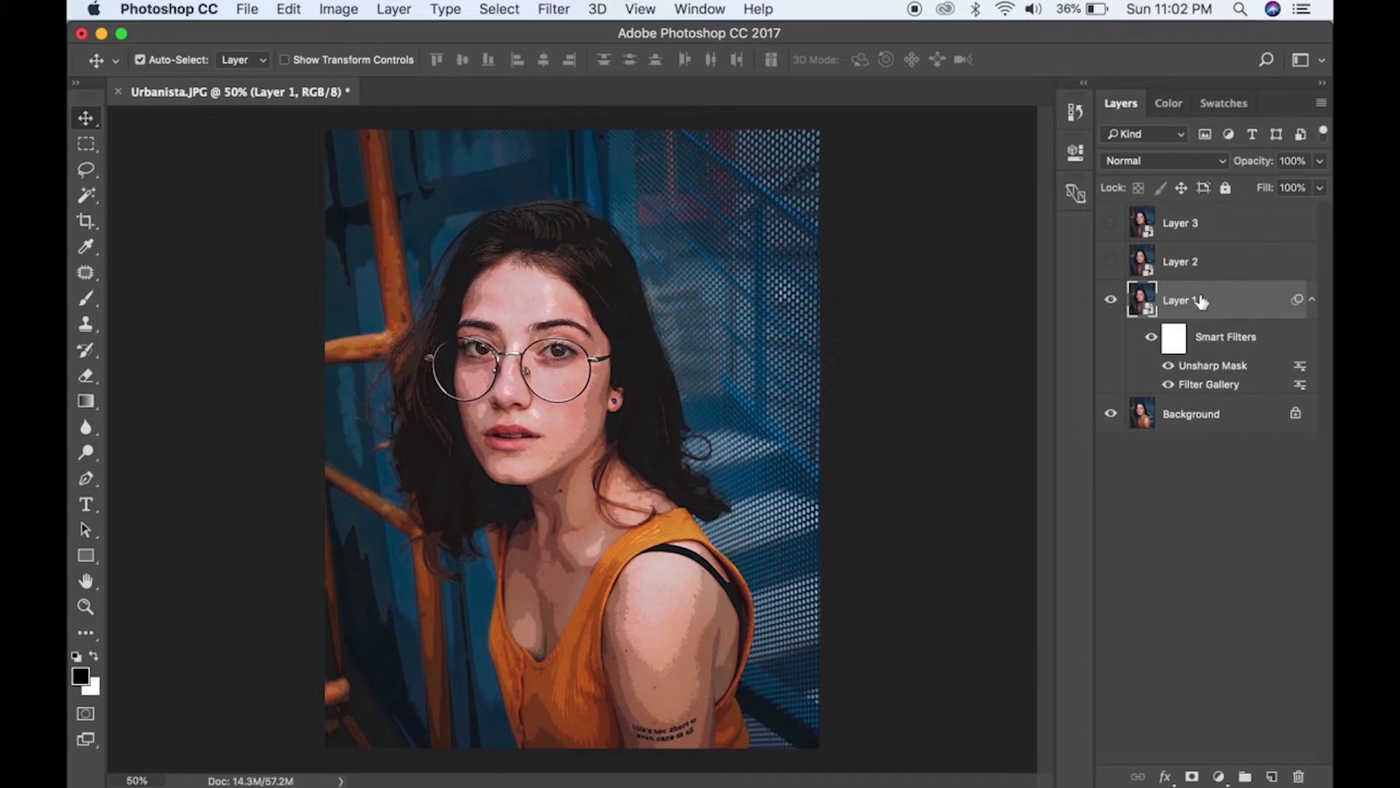
- Apply Oil Paint to Layer 1 with Stylization 4.0, Cleanliness 3 and Scale 0.1
left_click(554, 9)
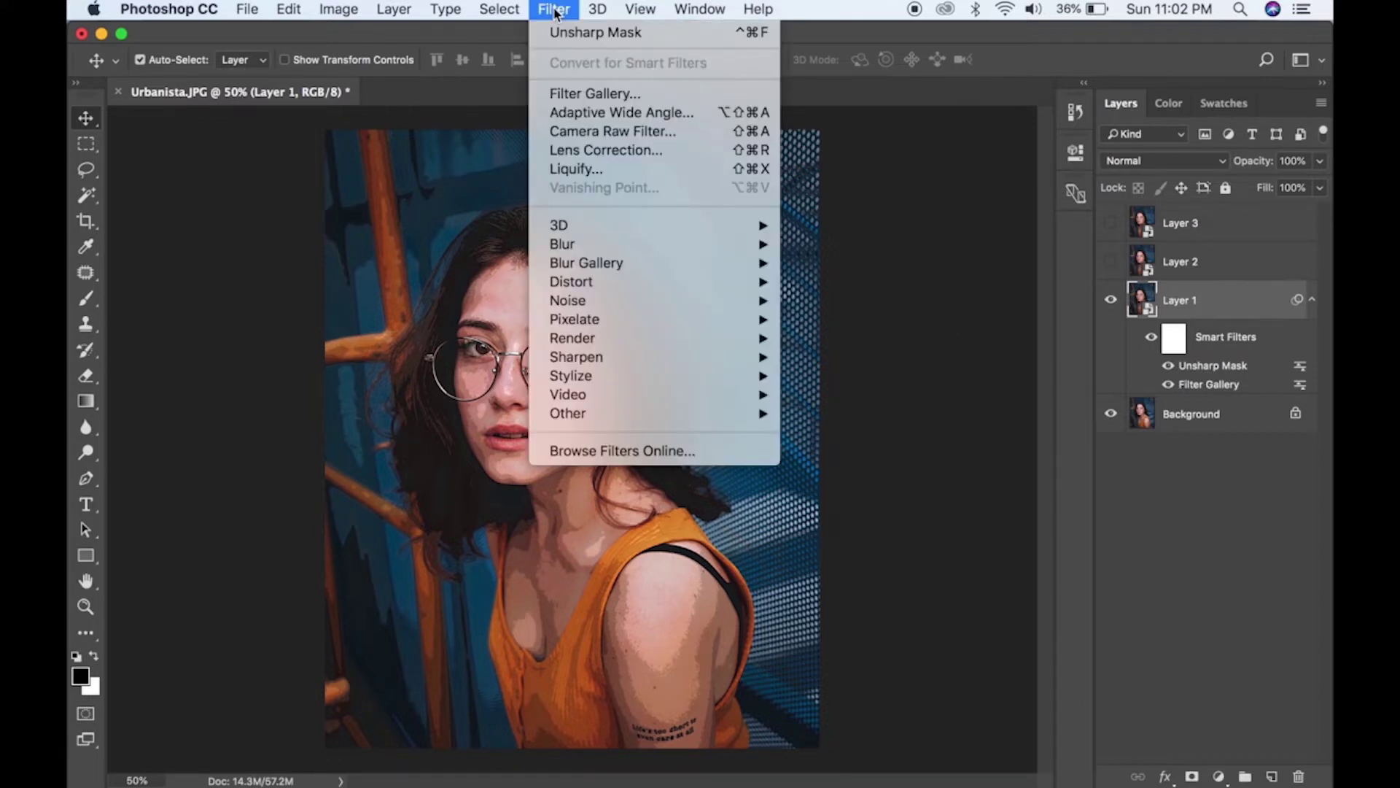
mouse_move(599, 374)
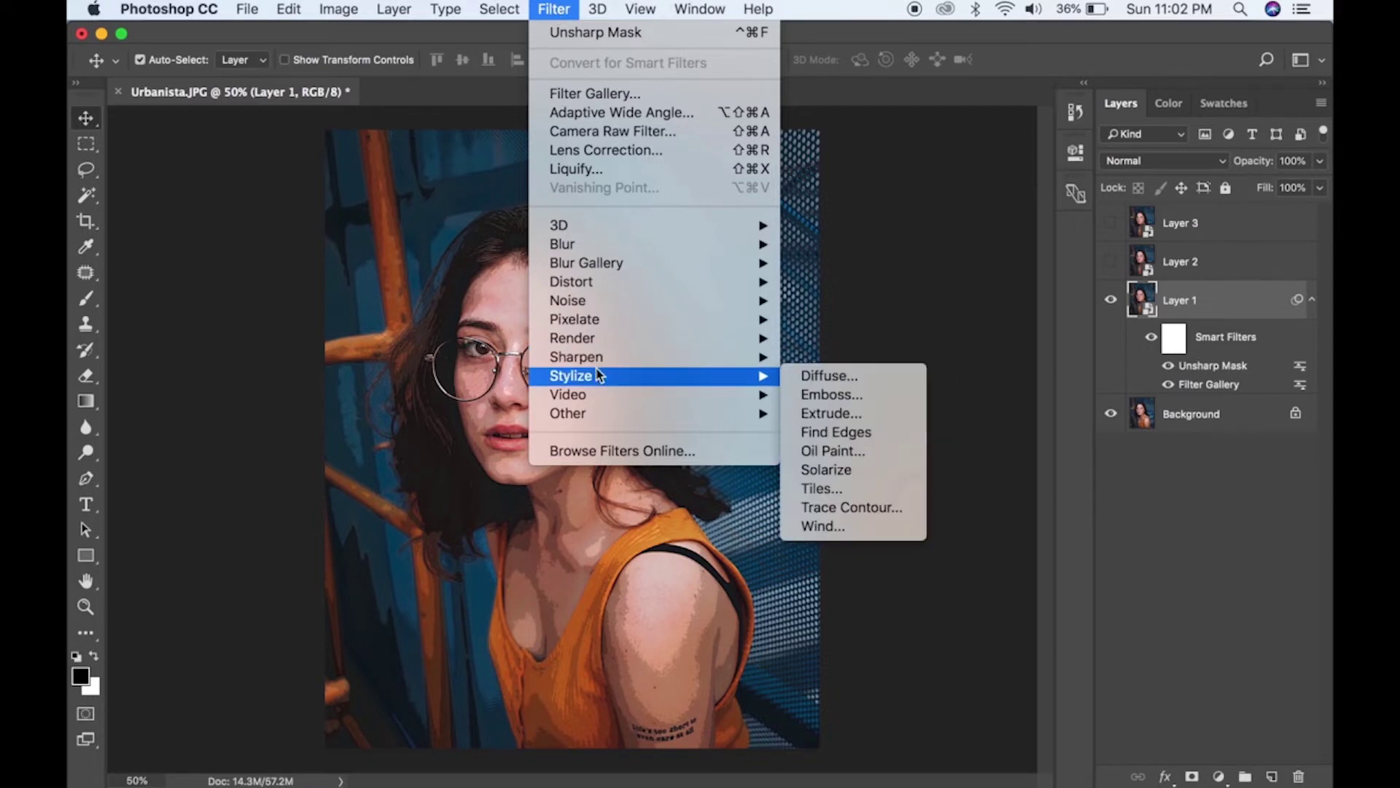
left_click(835, 452)
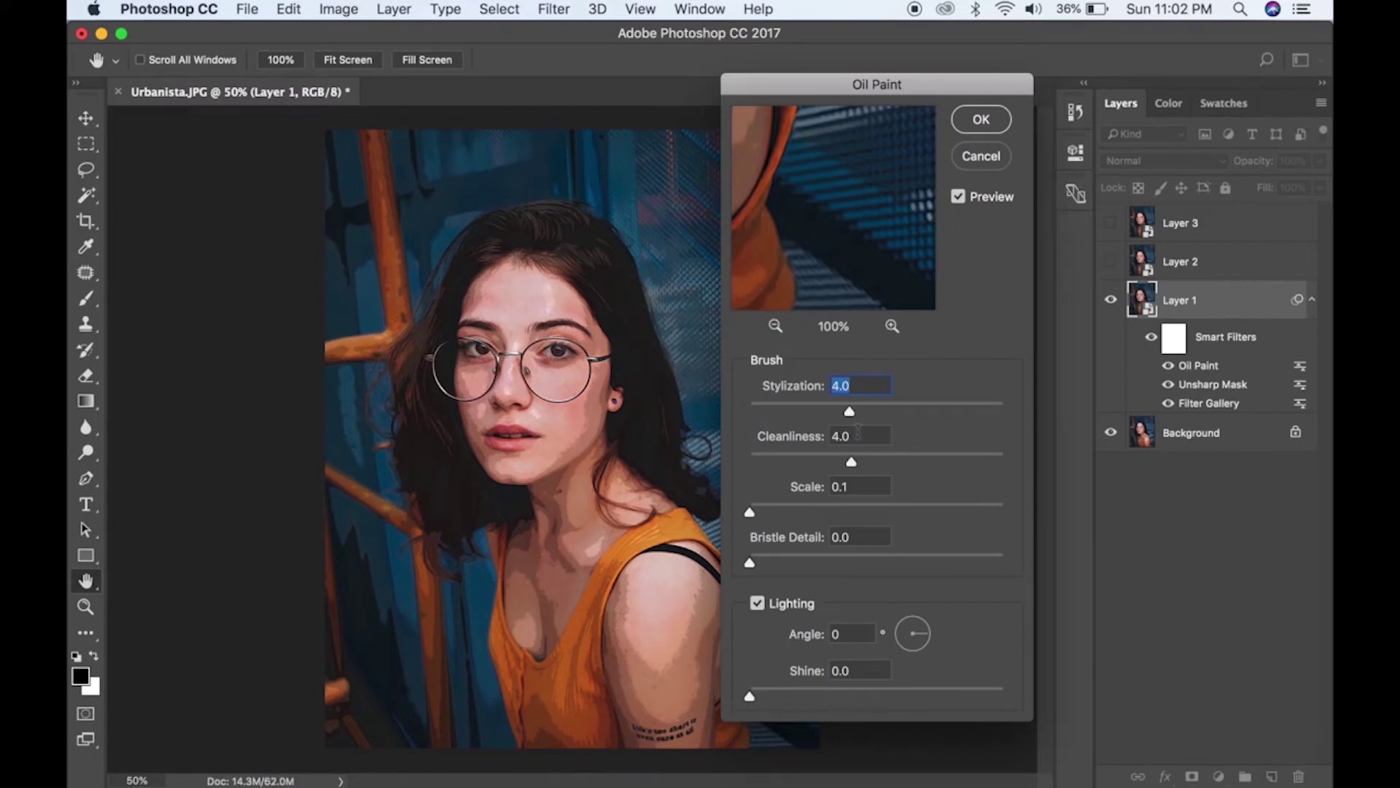
key("Tab")
type("3")
key("Tab")
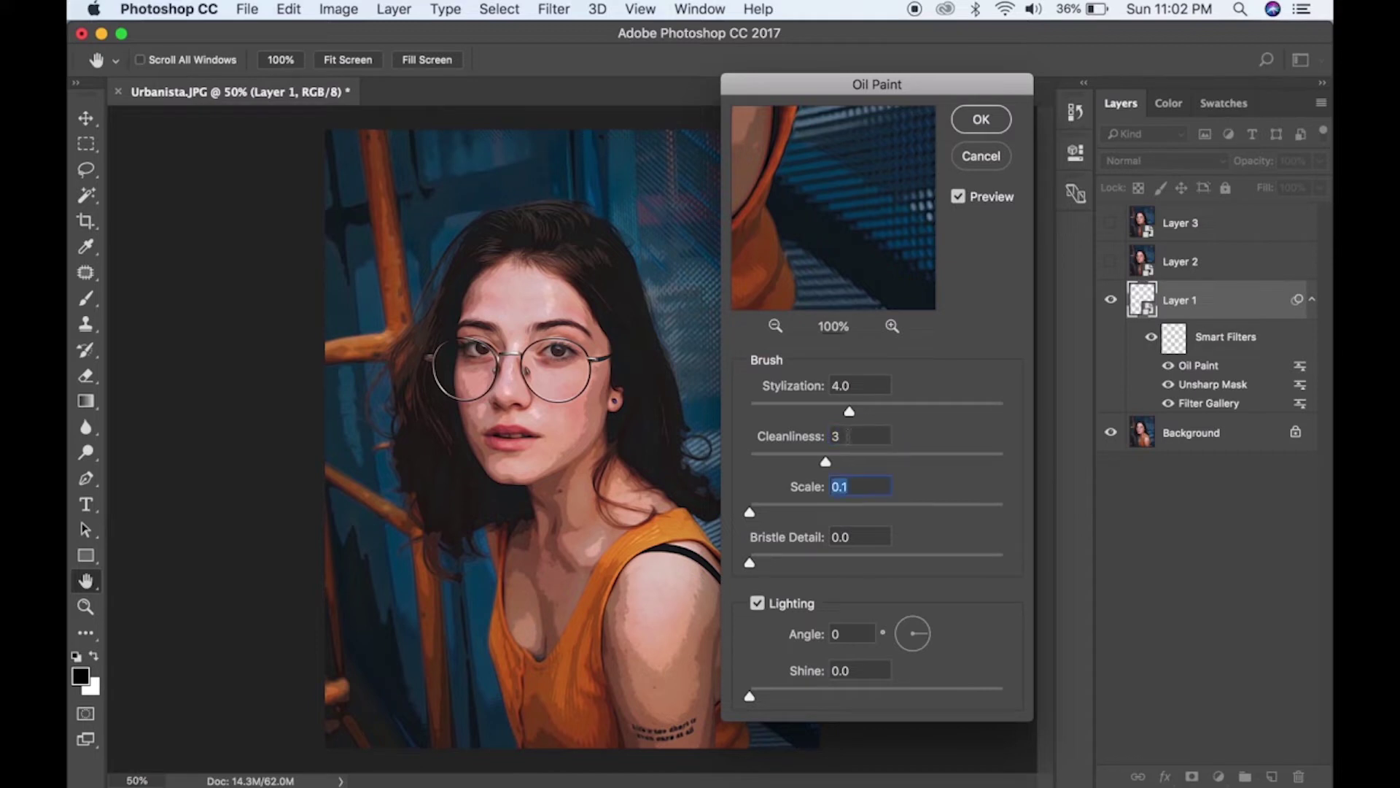
key("shift+Tab")
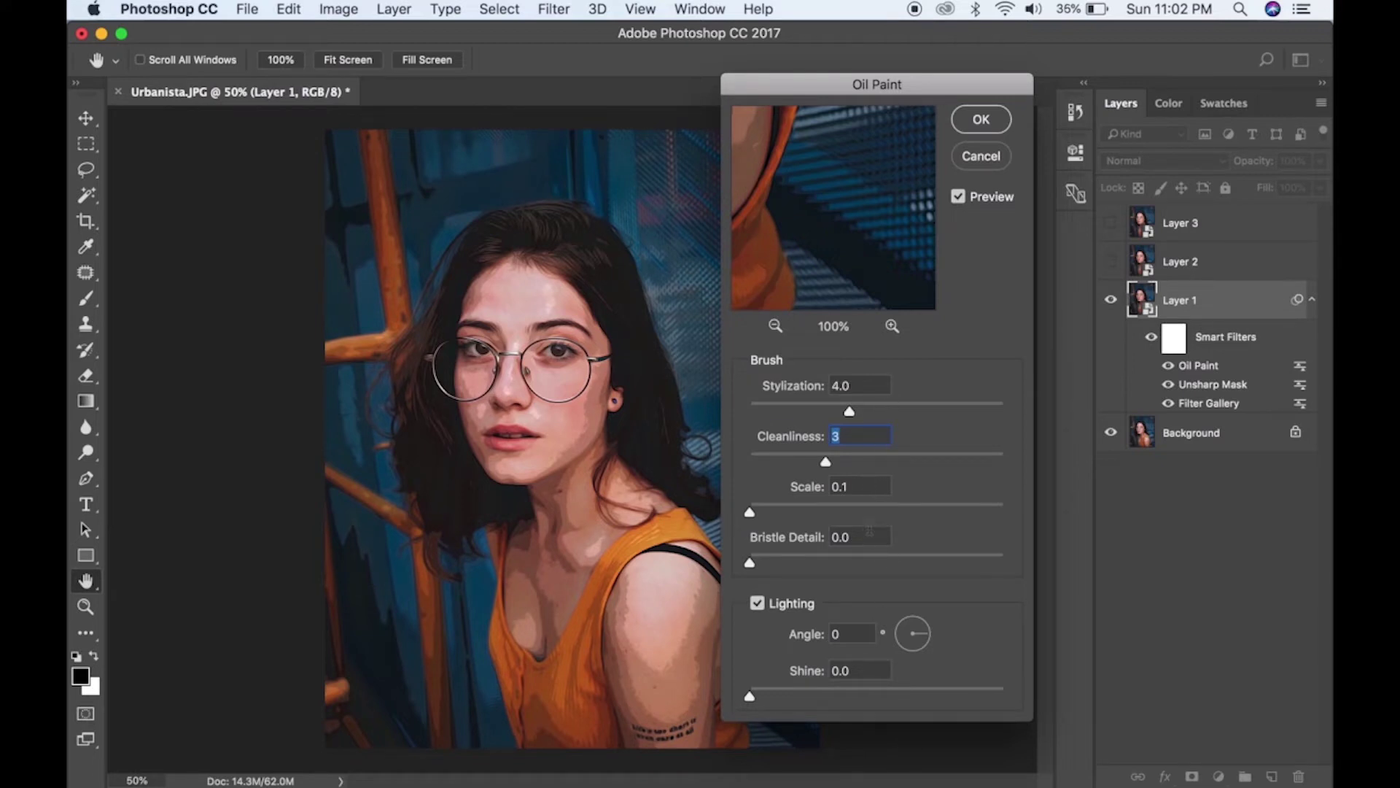
left_click(994, 123)
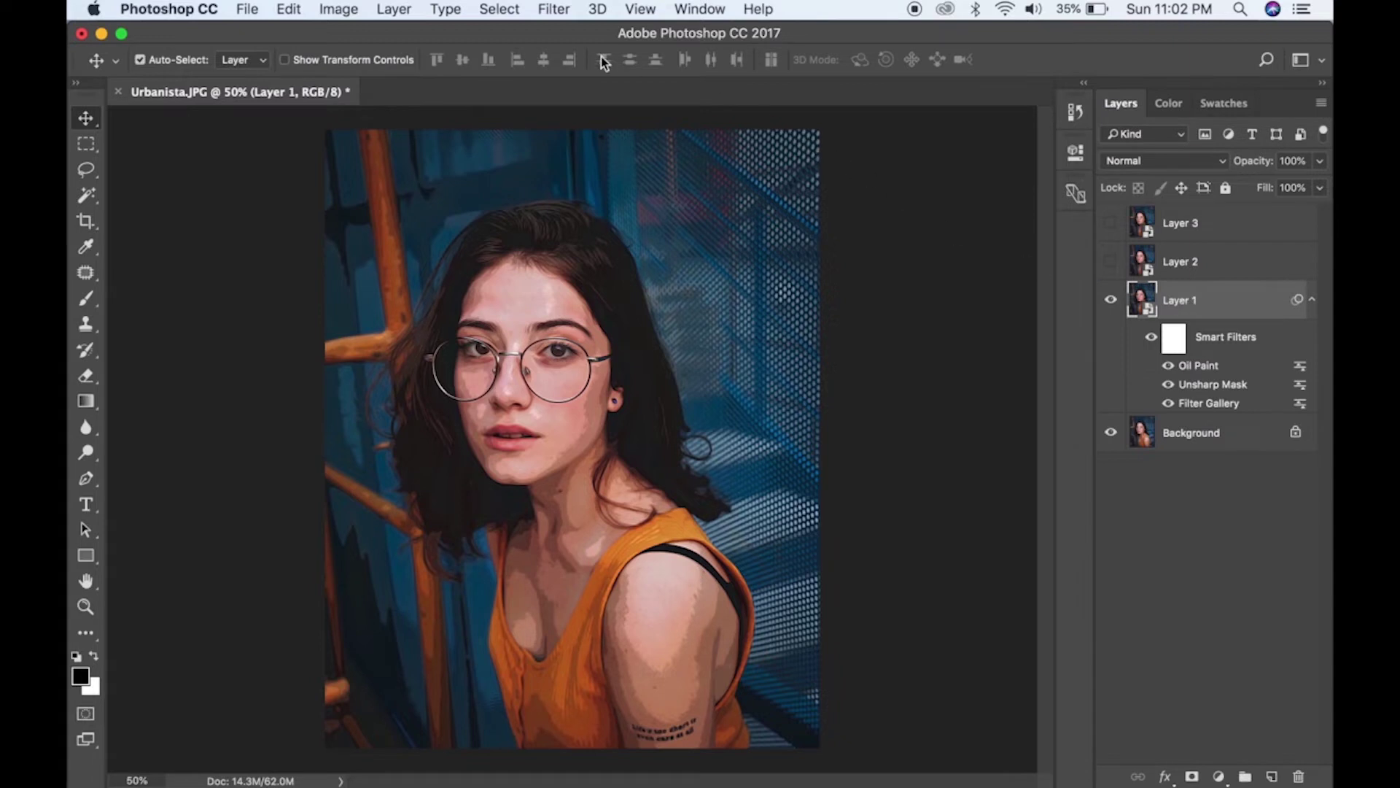
- Add a second Unsharp Mask (amount 60, radius 5.0, threshold 5) to Layer 1, and show Layer 2
left_click(554, 10)
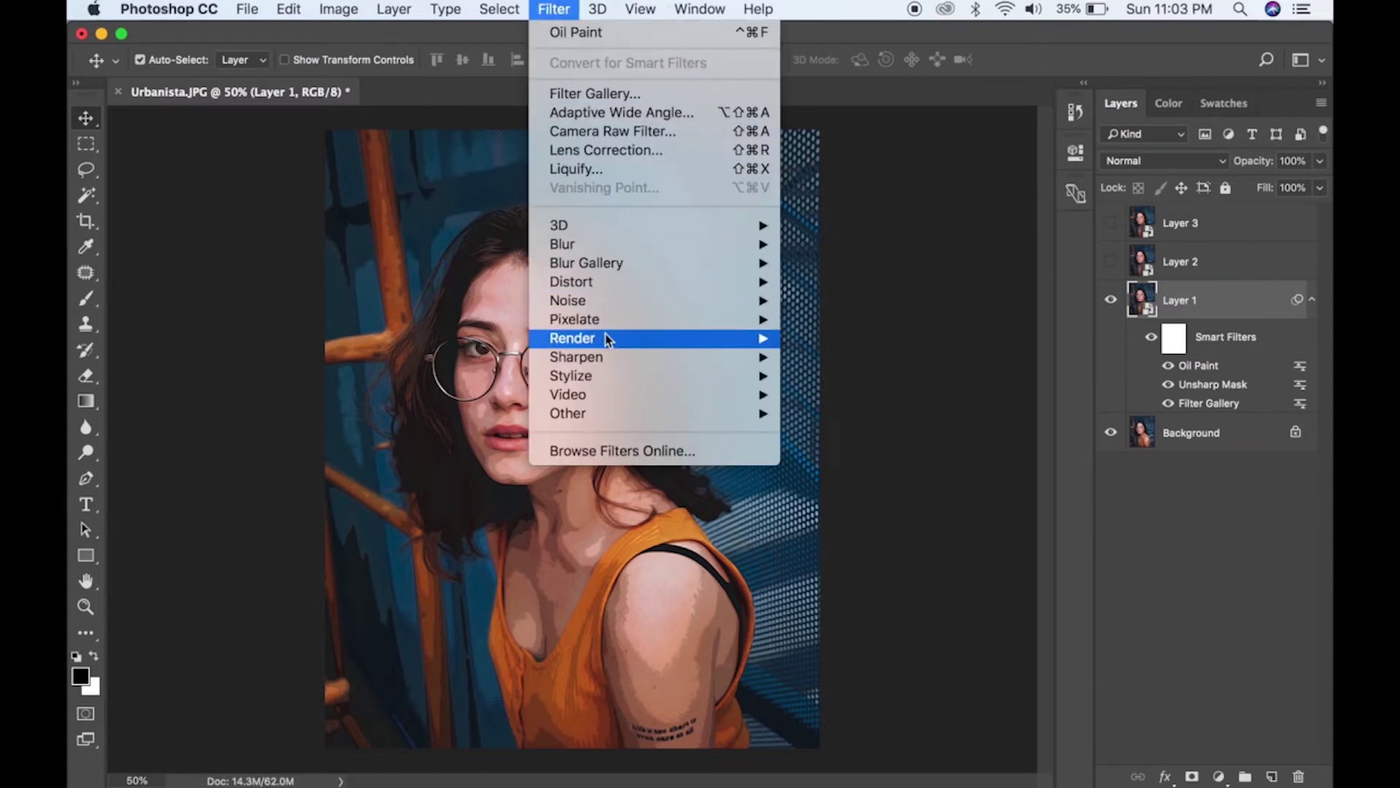
mouse_move(576, 357)
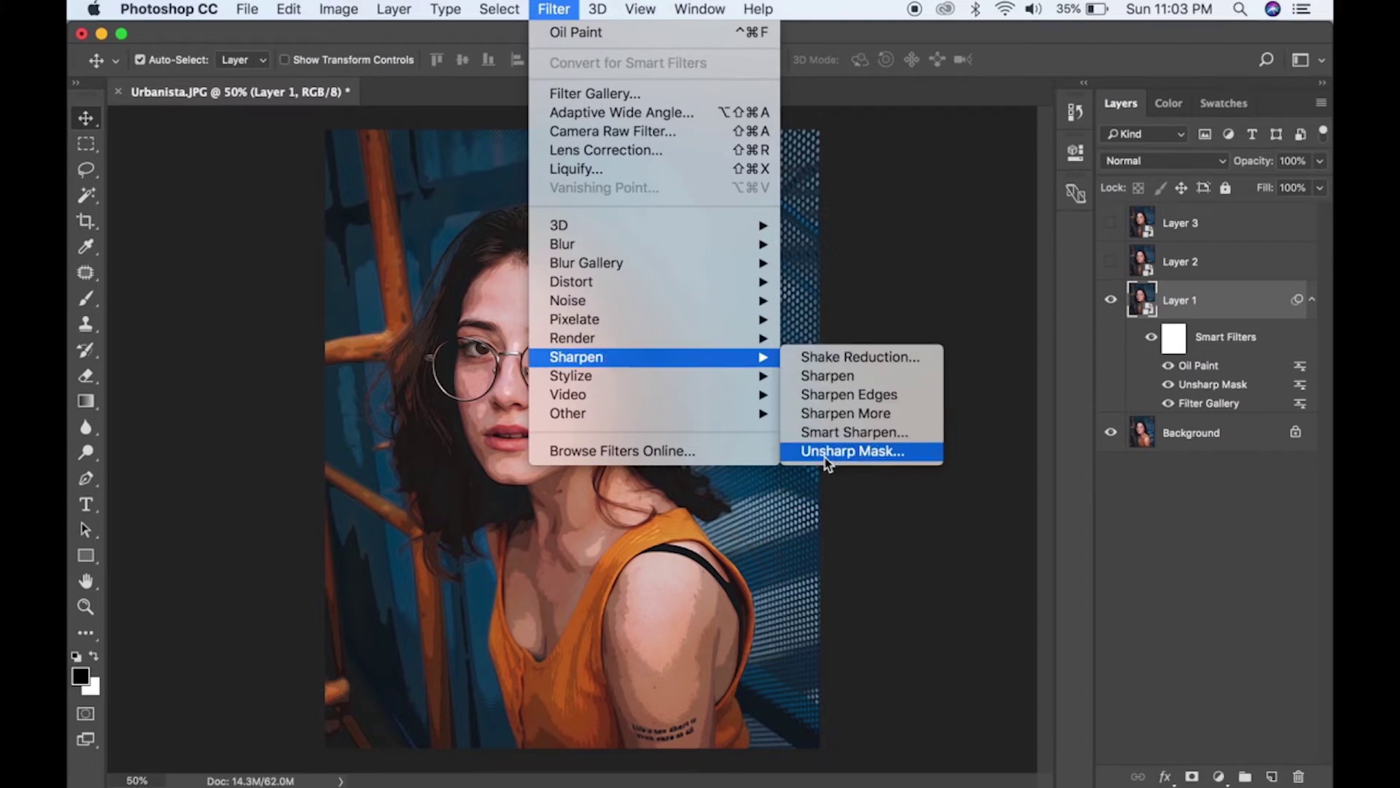
left_click(827, 455)
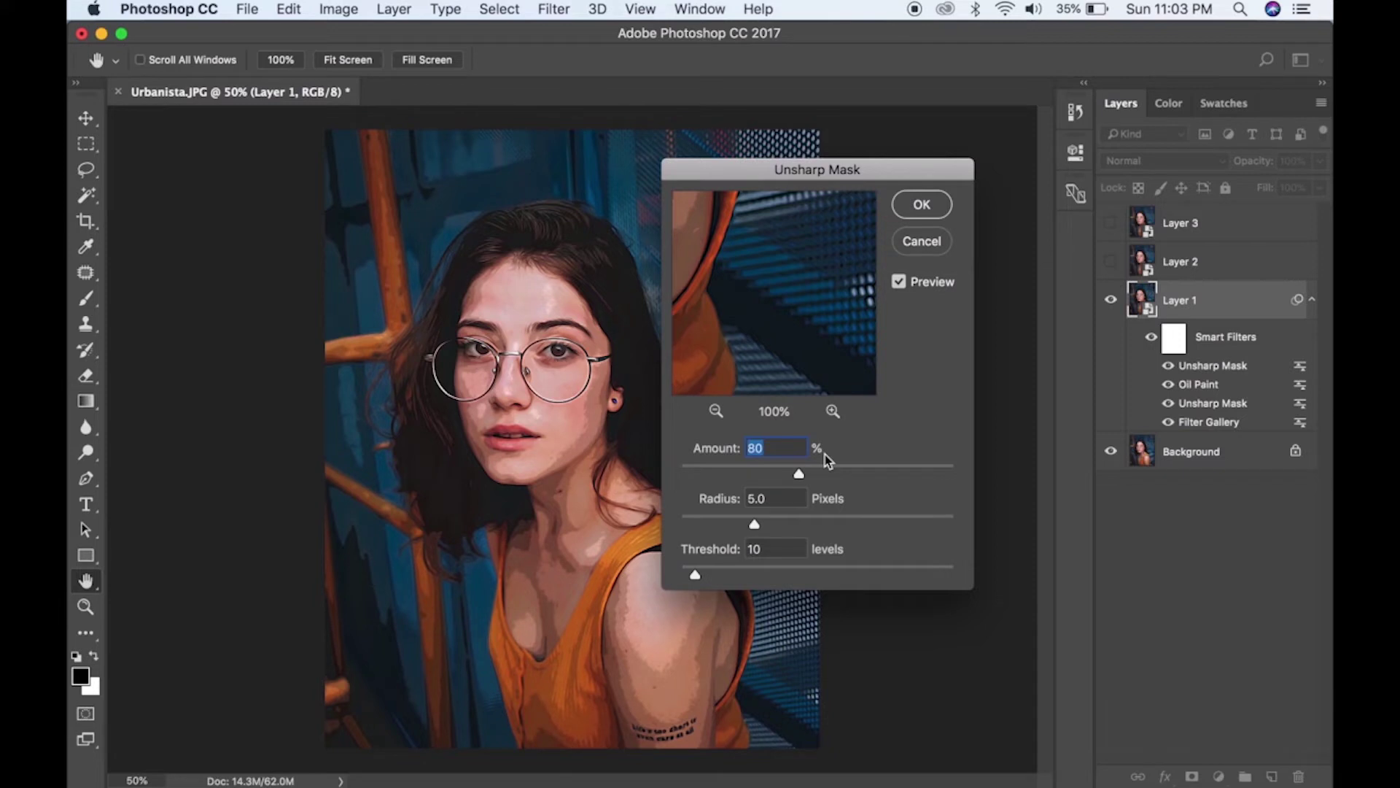
type("60")
key("Tab")
key("Tab")
type("5")
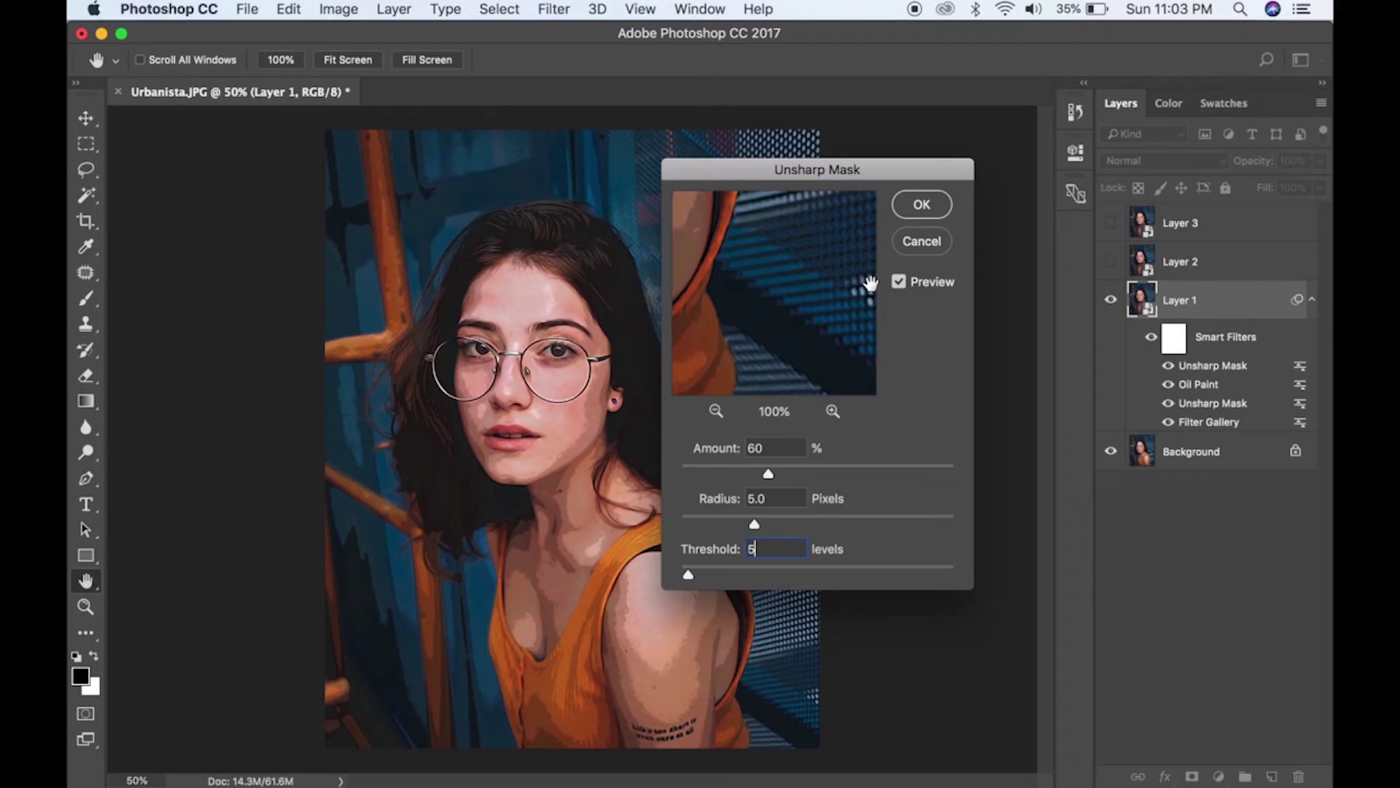
left_click(921, 208)
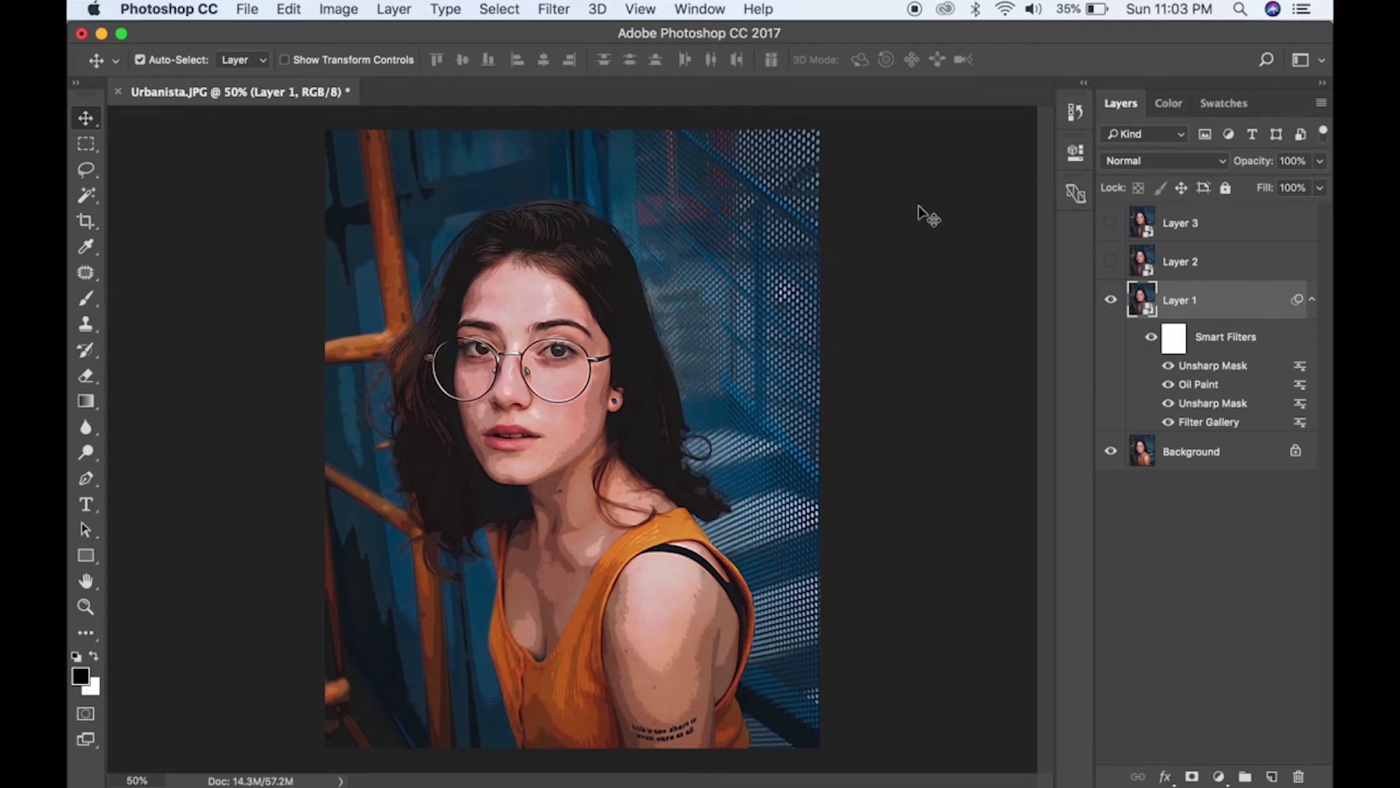
left_click(1109, 261)
- Select Layer 2 and apply Poster Edges with edge intensity 3 and posterization 6
left_click(1187, 263)
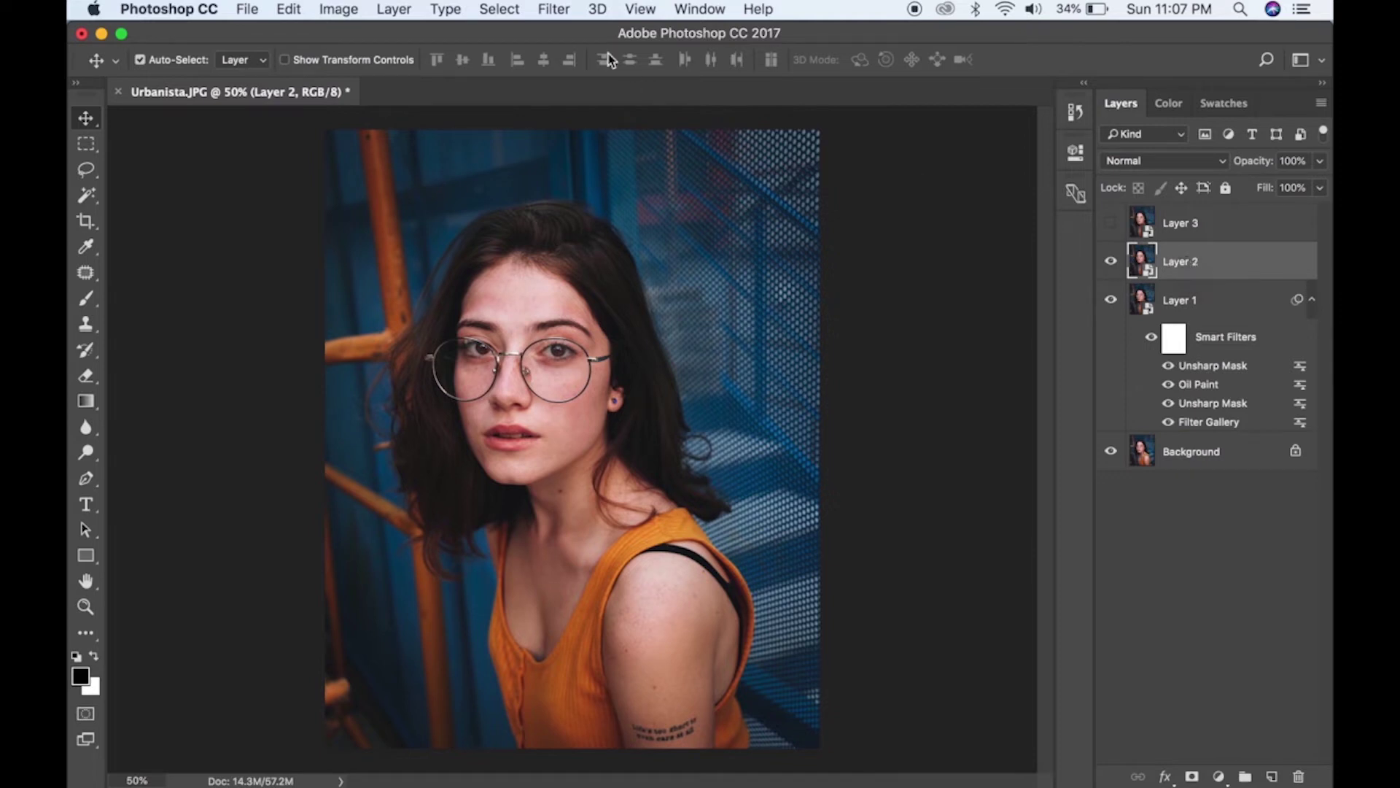
left_click(548, 10)
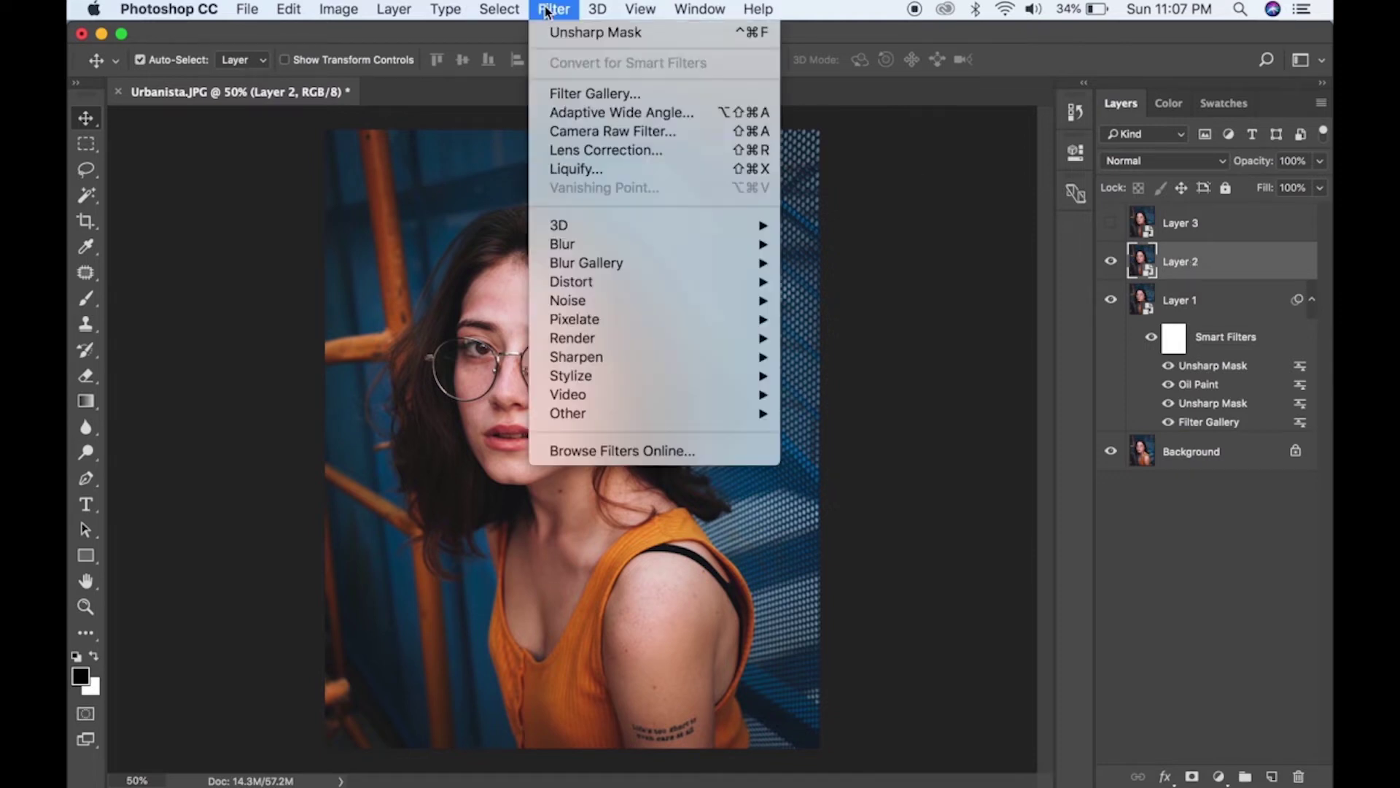
left_click(561, 94)
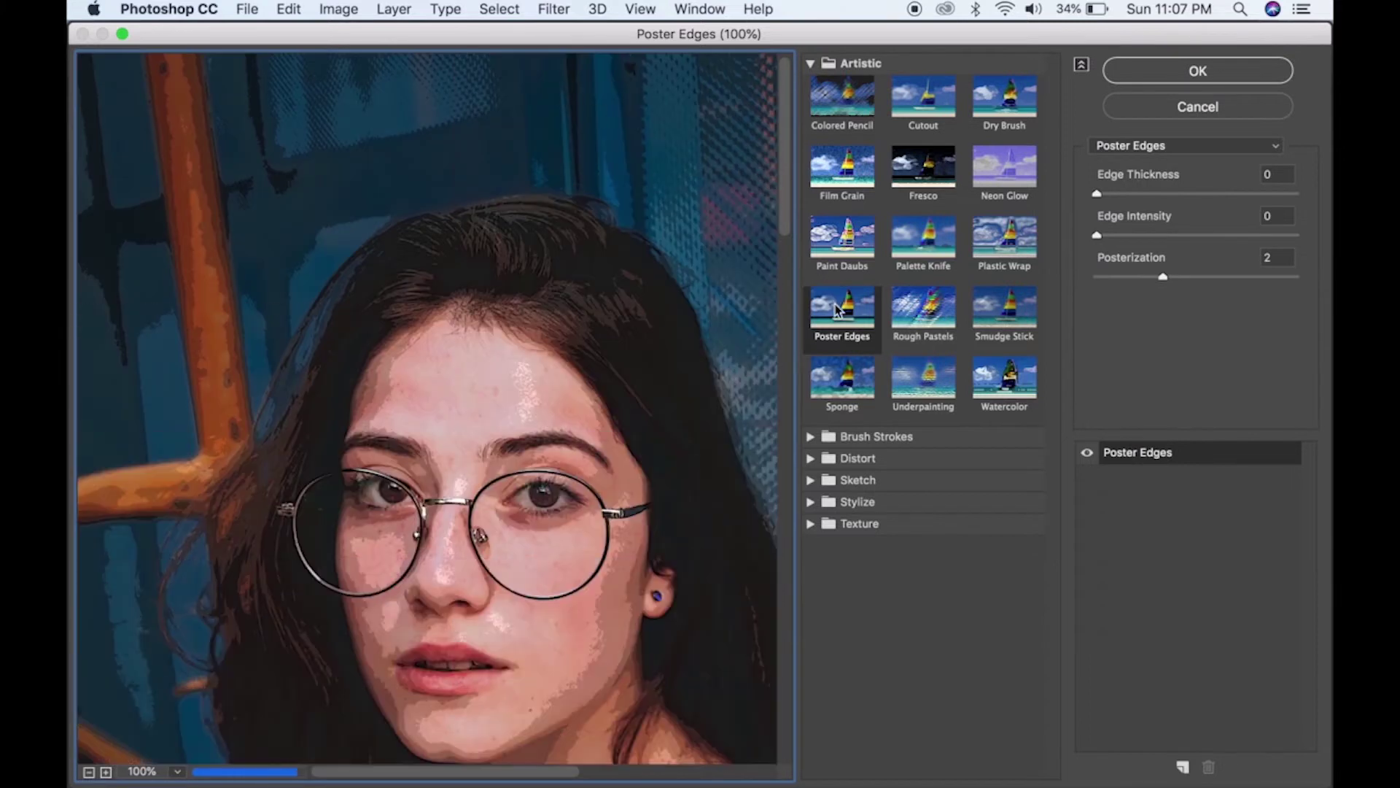
left_click(834, 304)
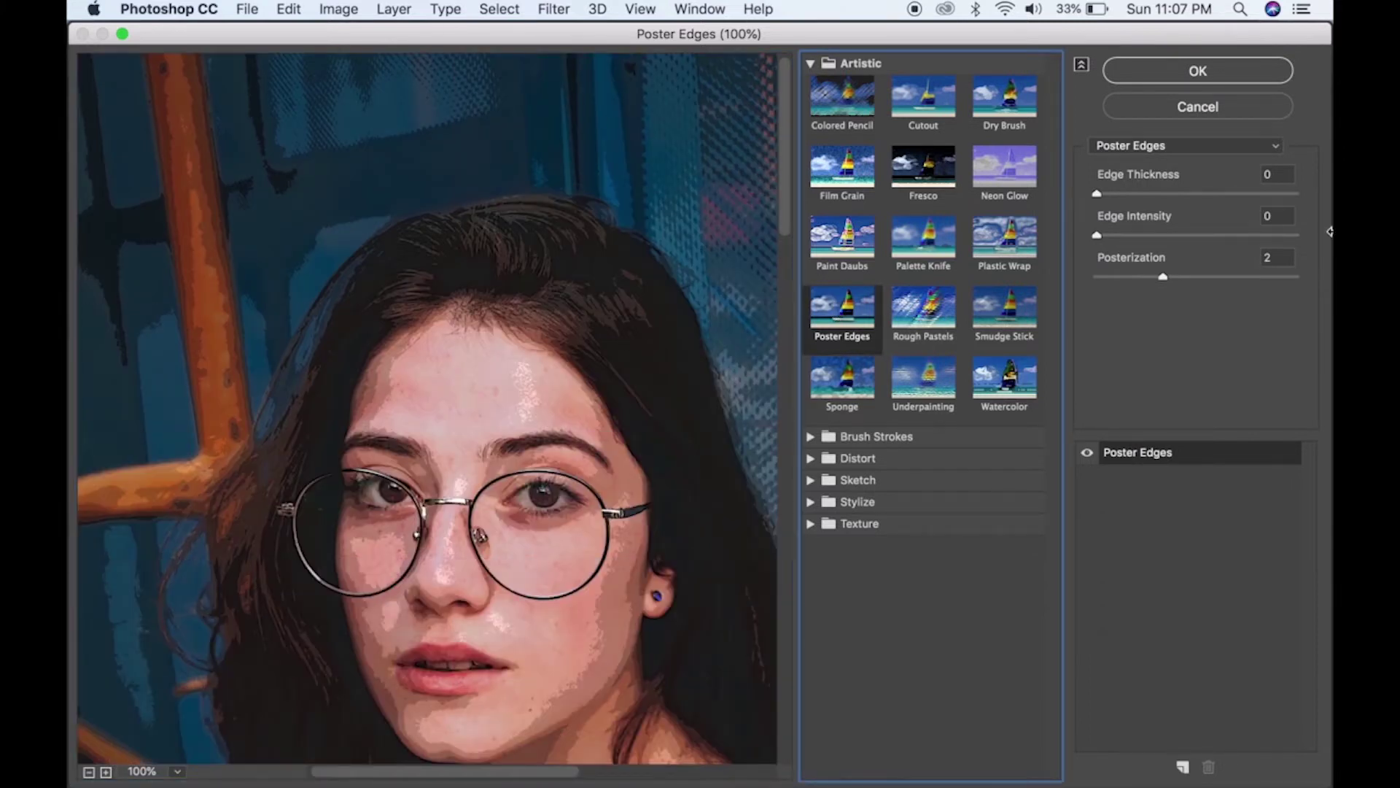
left_click(1269, 216)
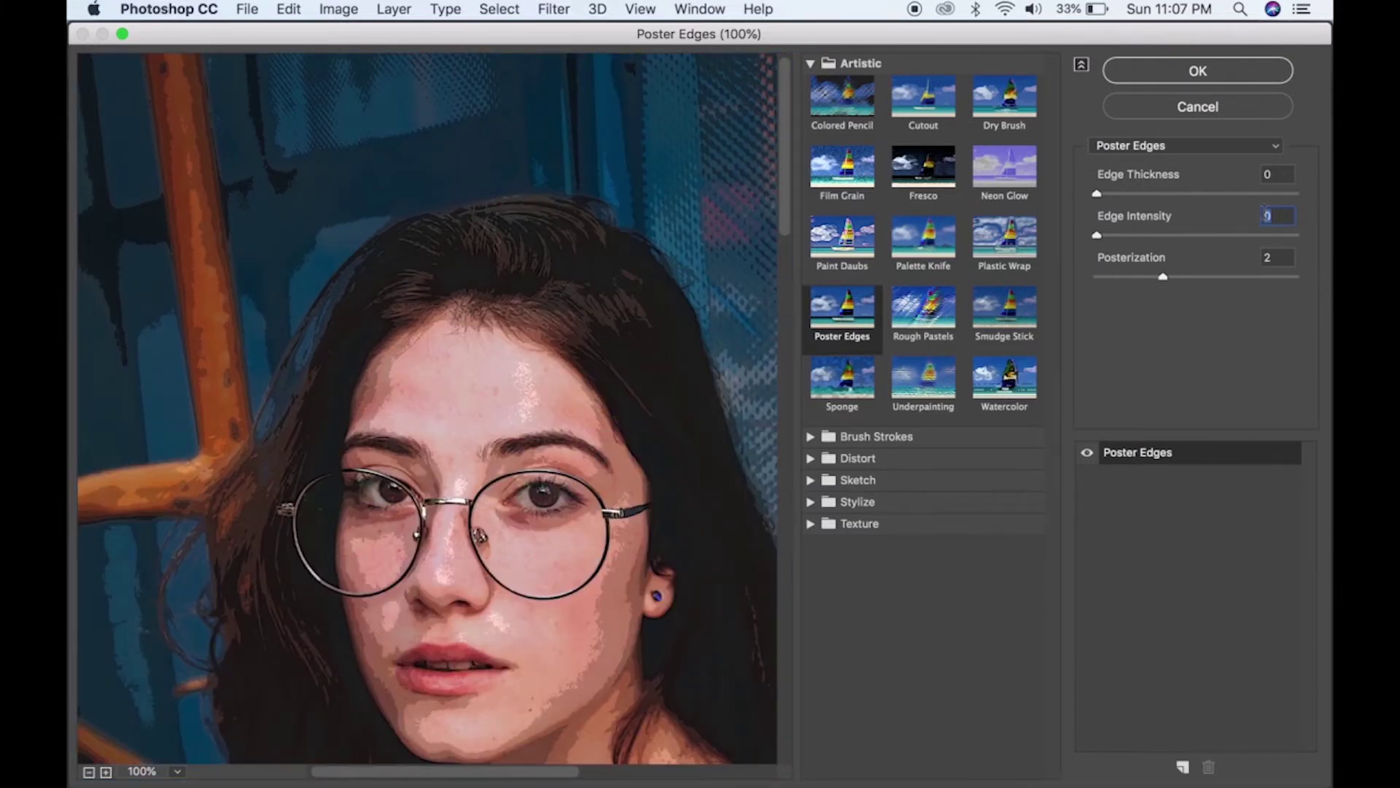
type("3")
key("Tab")
type("6")
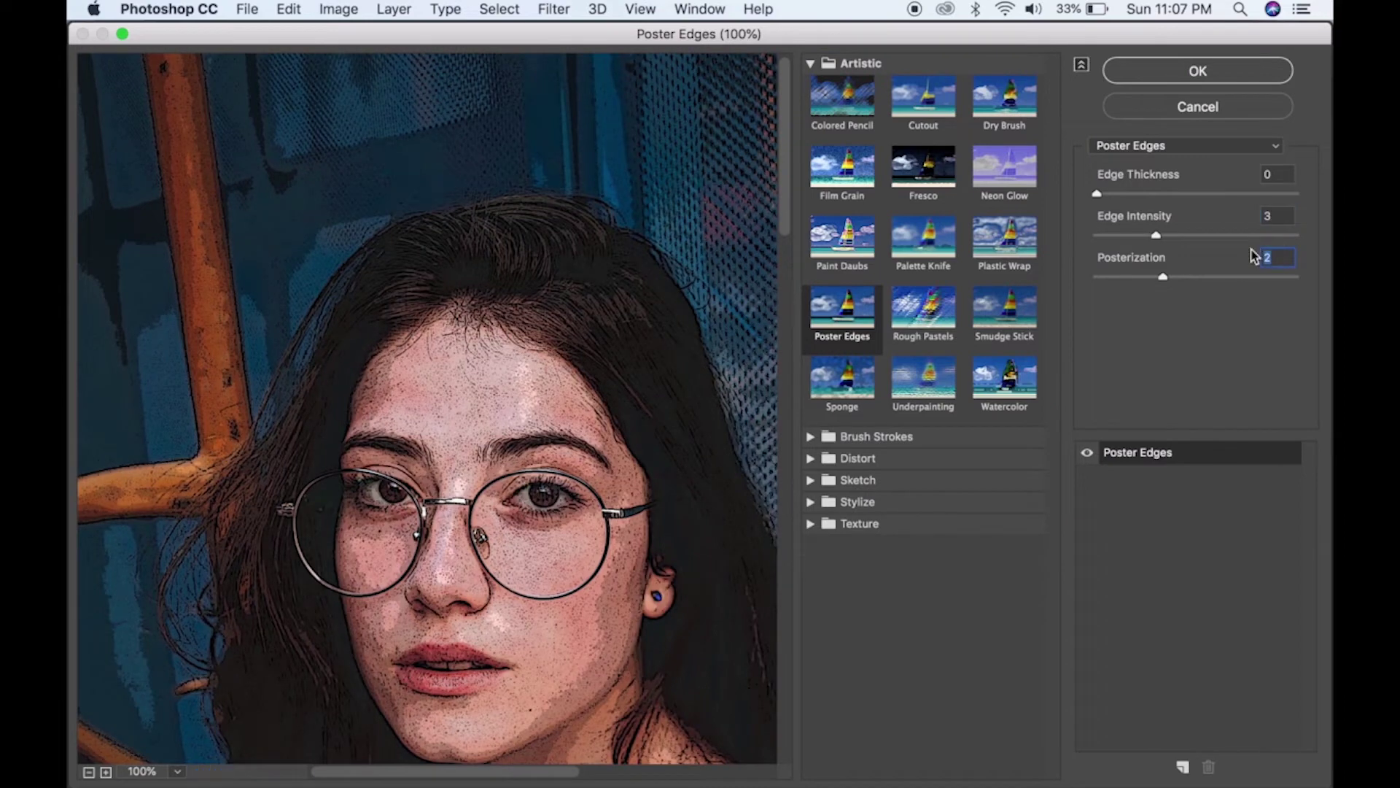
left_click(1226, 79)
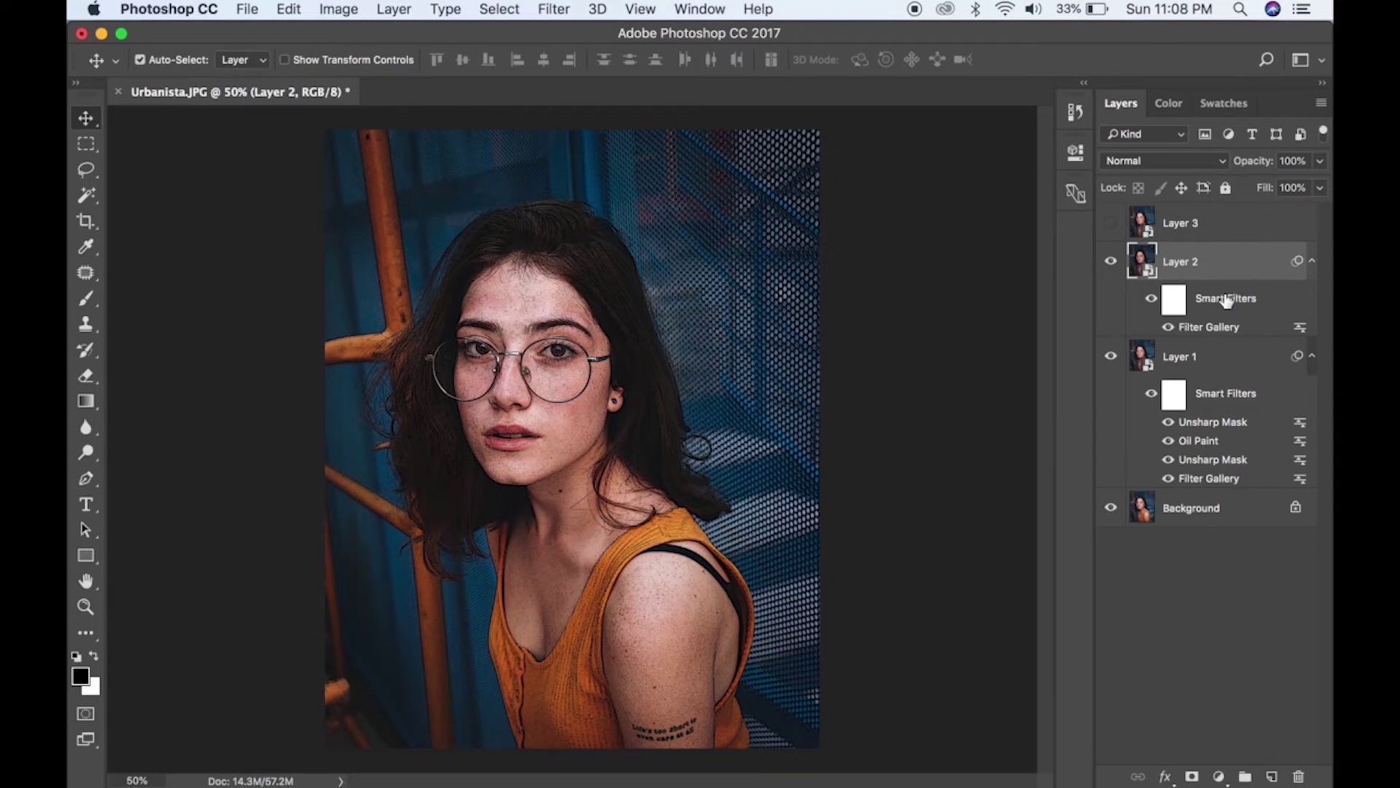
- Apply Oil Paint to Layer 2 at Stylization 4.0, Cleanliness 3.0, Scale 0.1
left_click(556, 7)
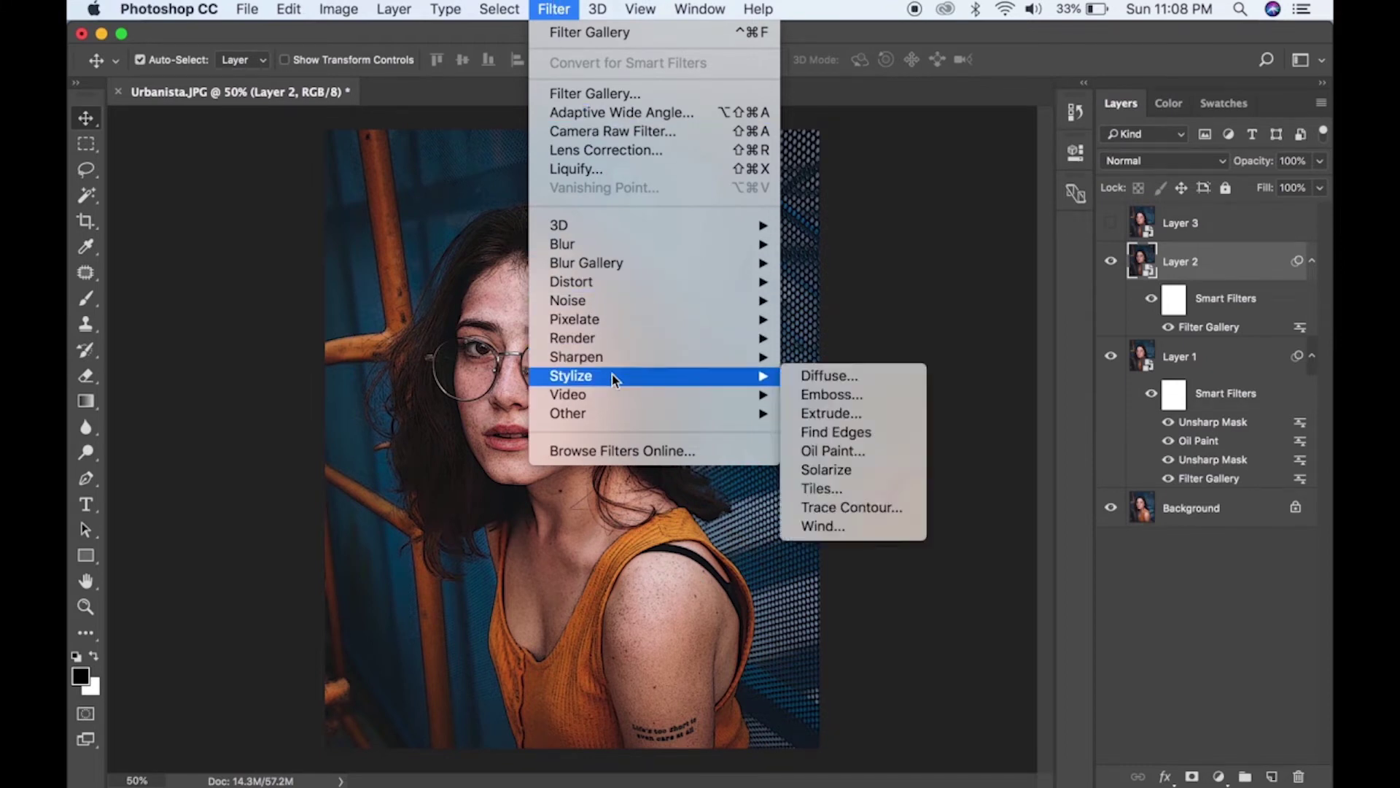
mouse_move(571, 375)
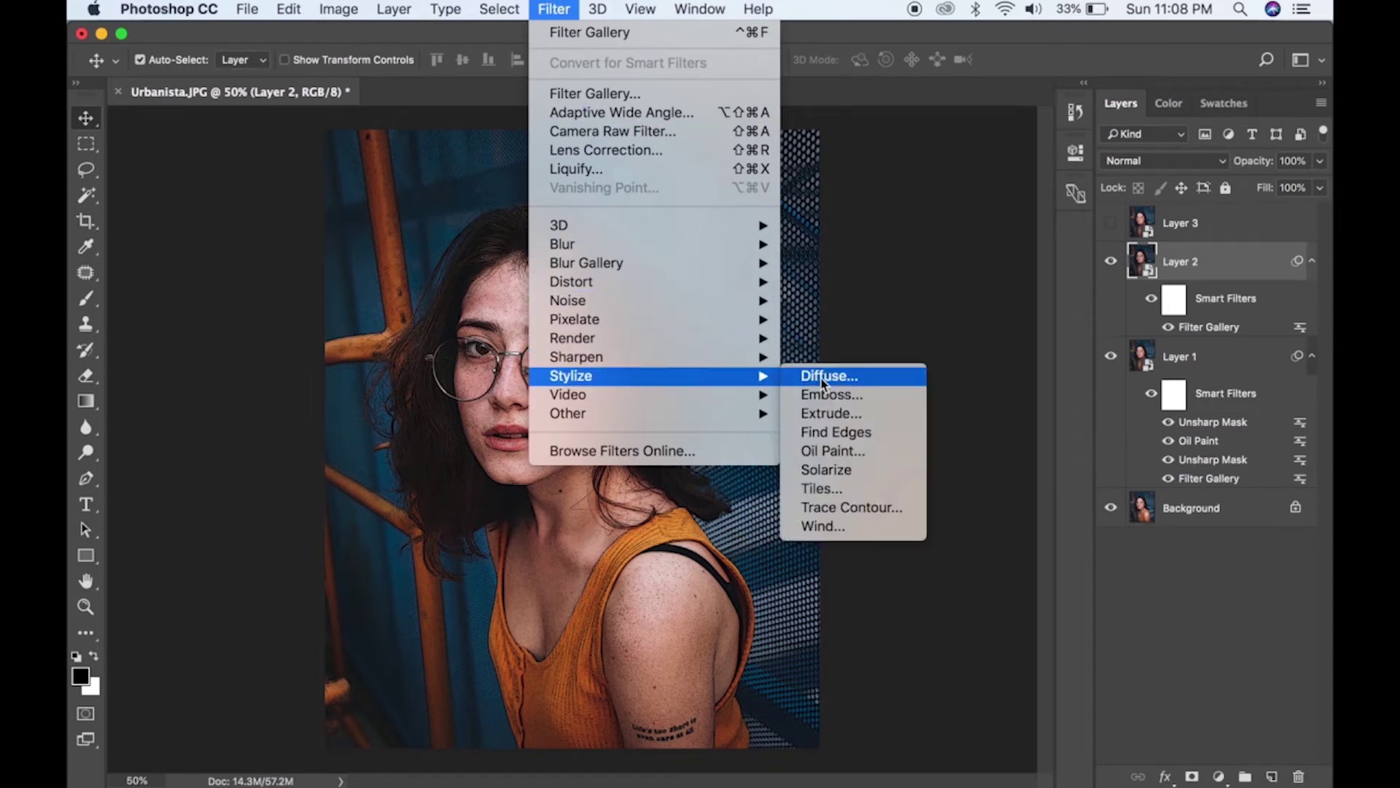
left_click(832, 450)
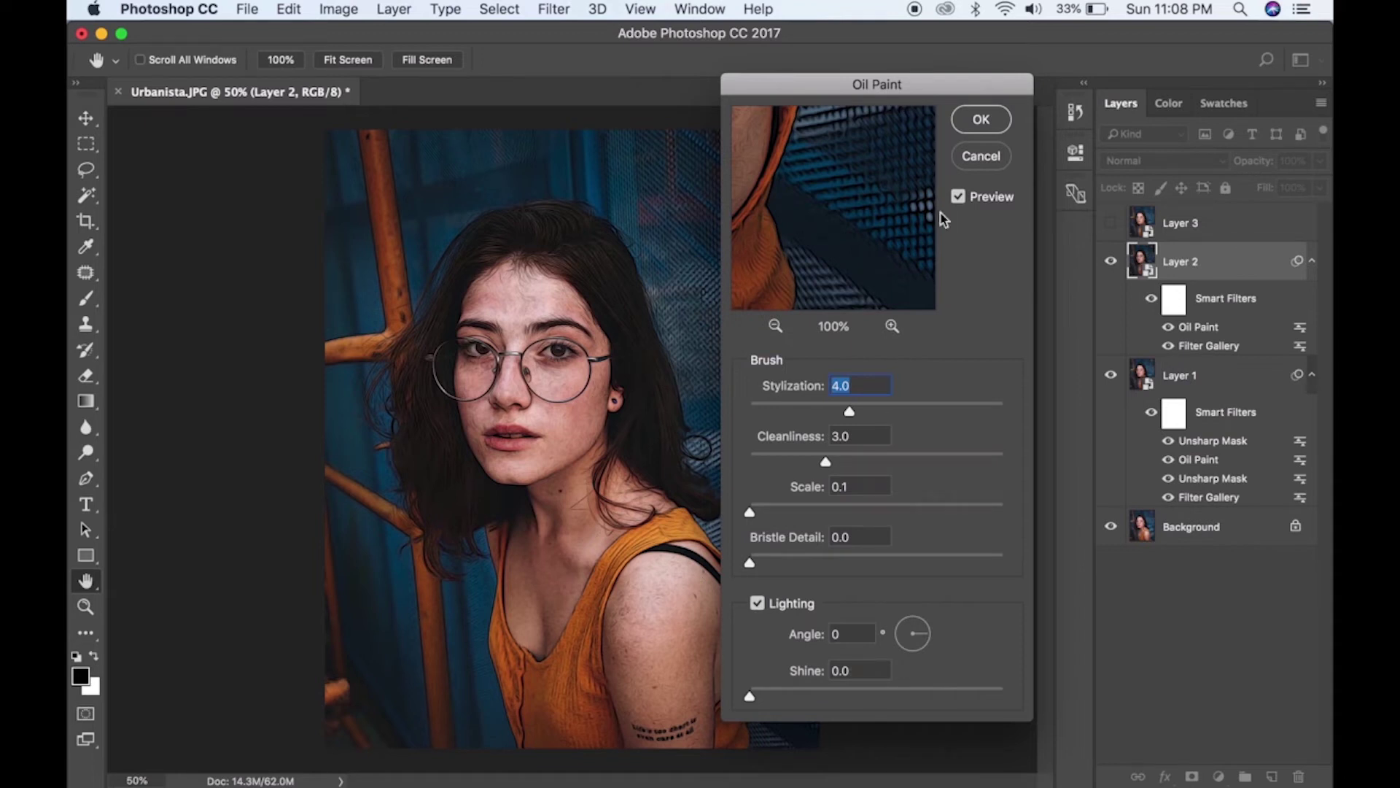
left_click(981, 121)
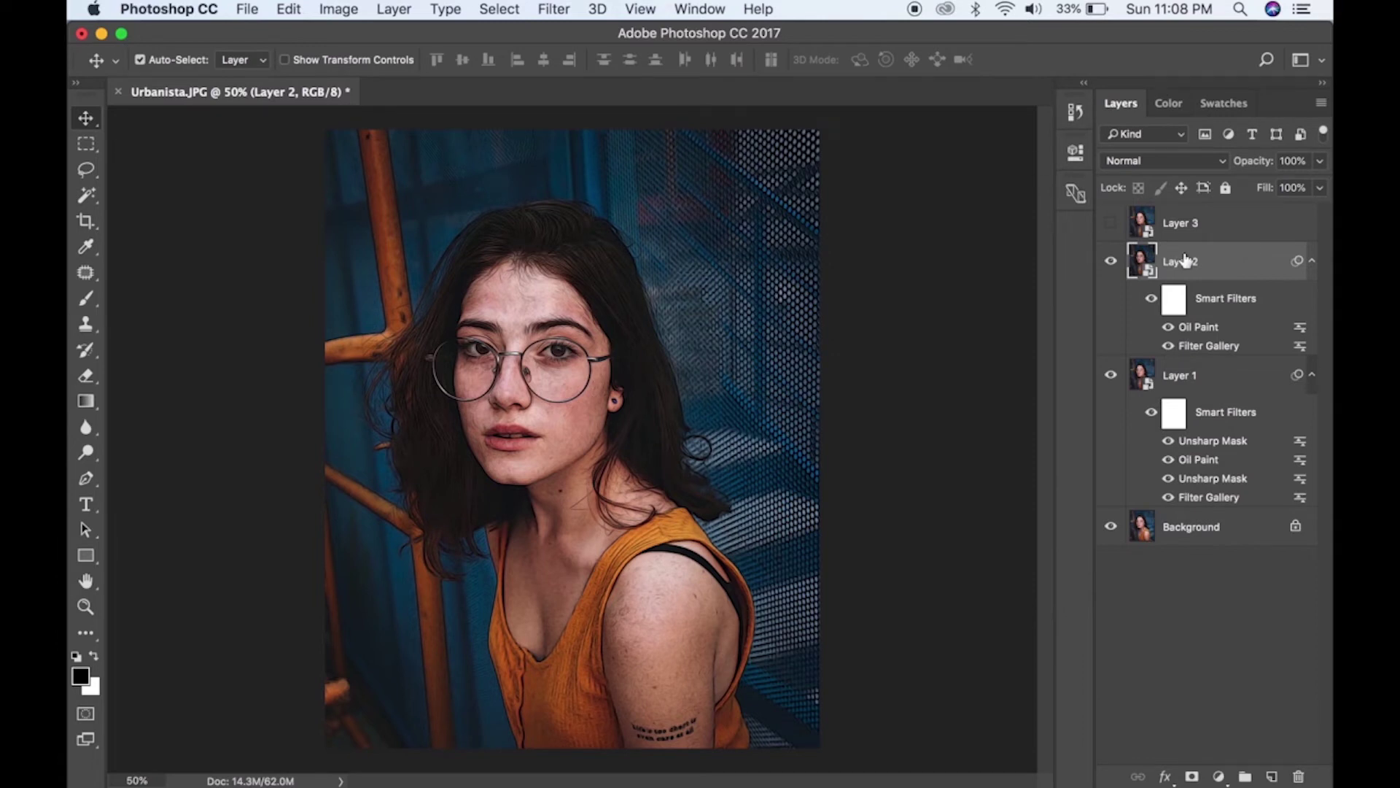
- Set Layer 2 to Overlay blend mode at 20% opacity, then select Layer 3
left_click(1221, 161)
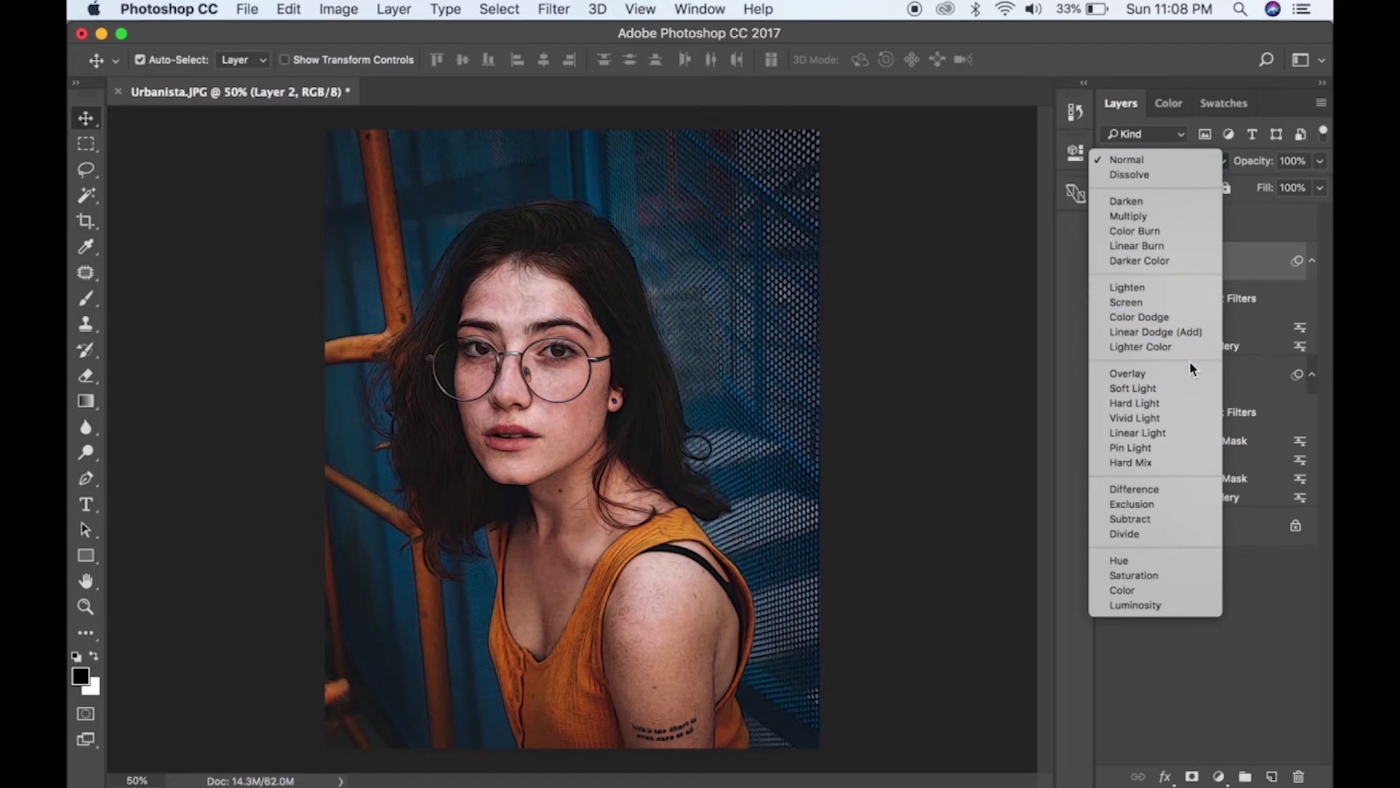
scroll(1188, 369, "down", 3)
key("o")
key("Return")
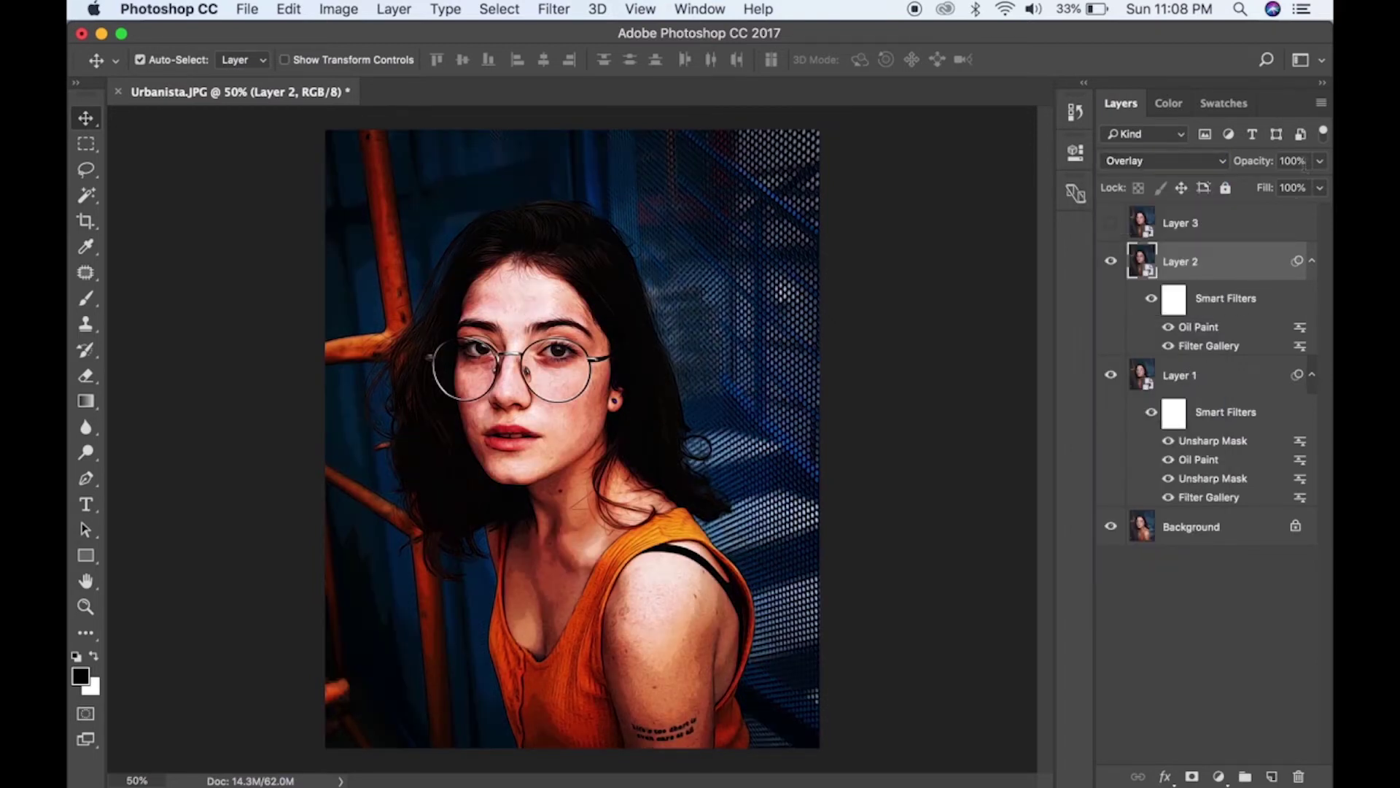
left_click(1283, 162)
type("20")
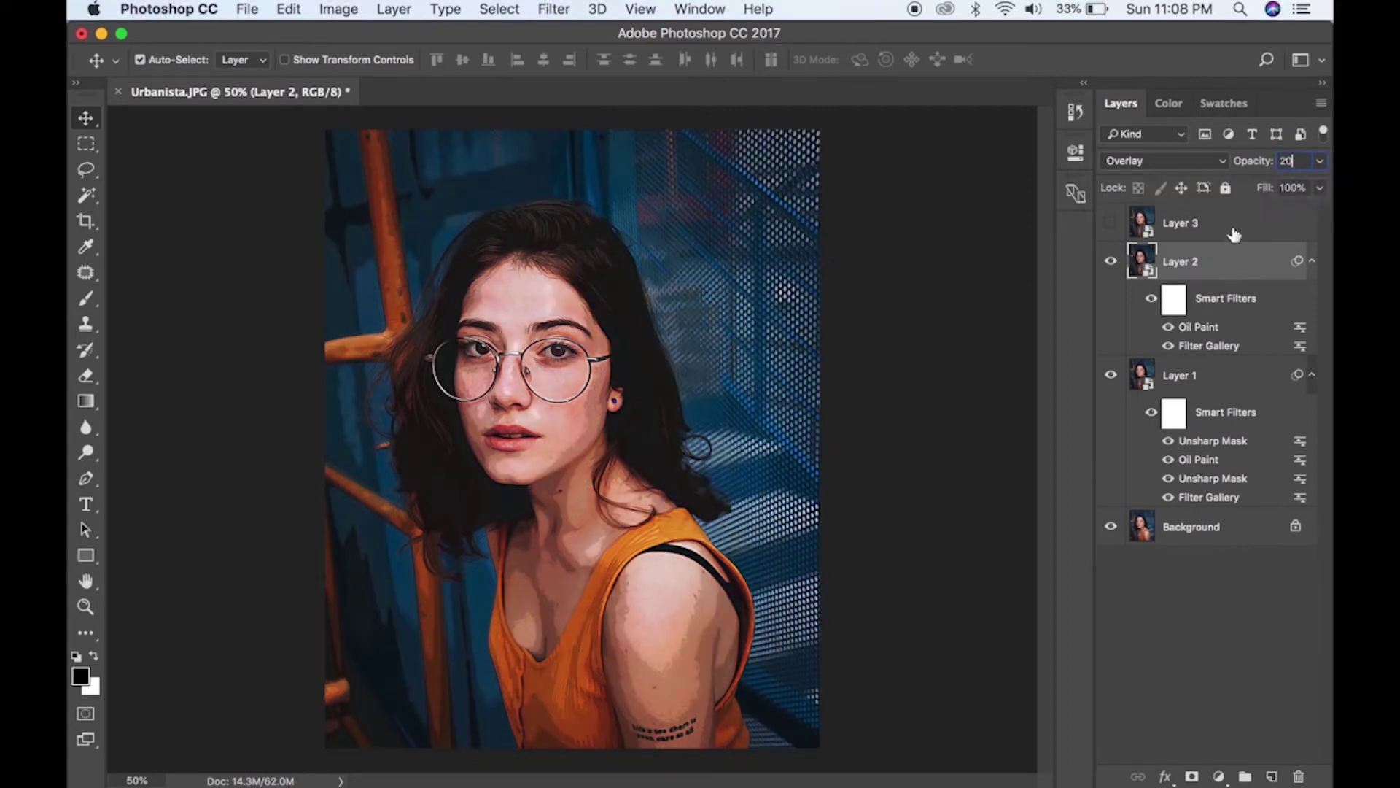
left_click(1220, 275)
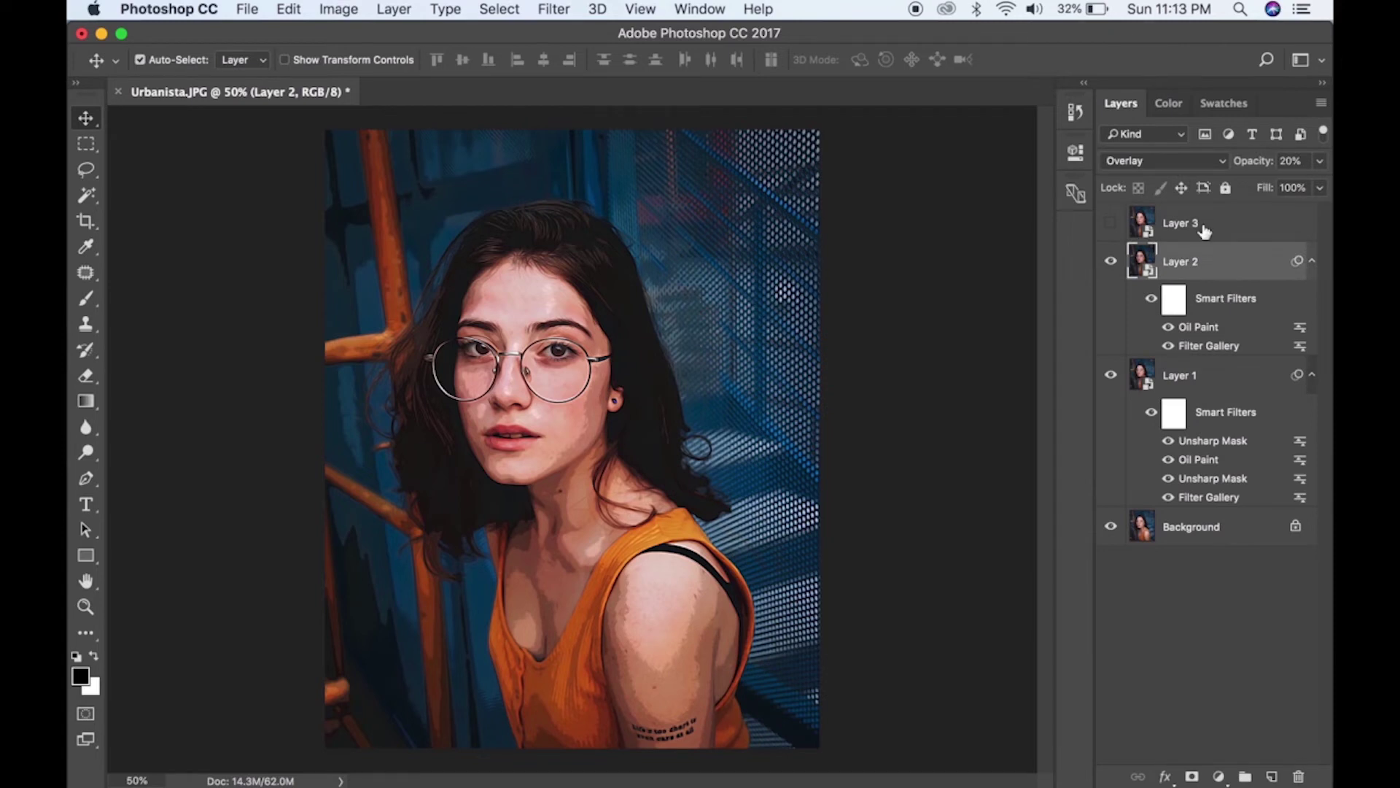
left_click(1203, 226)
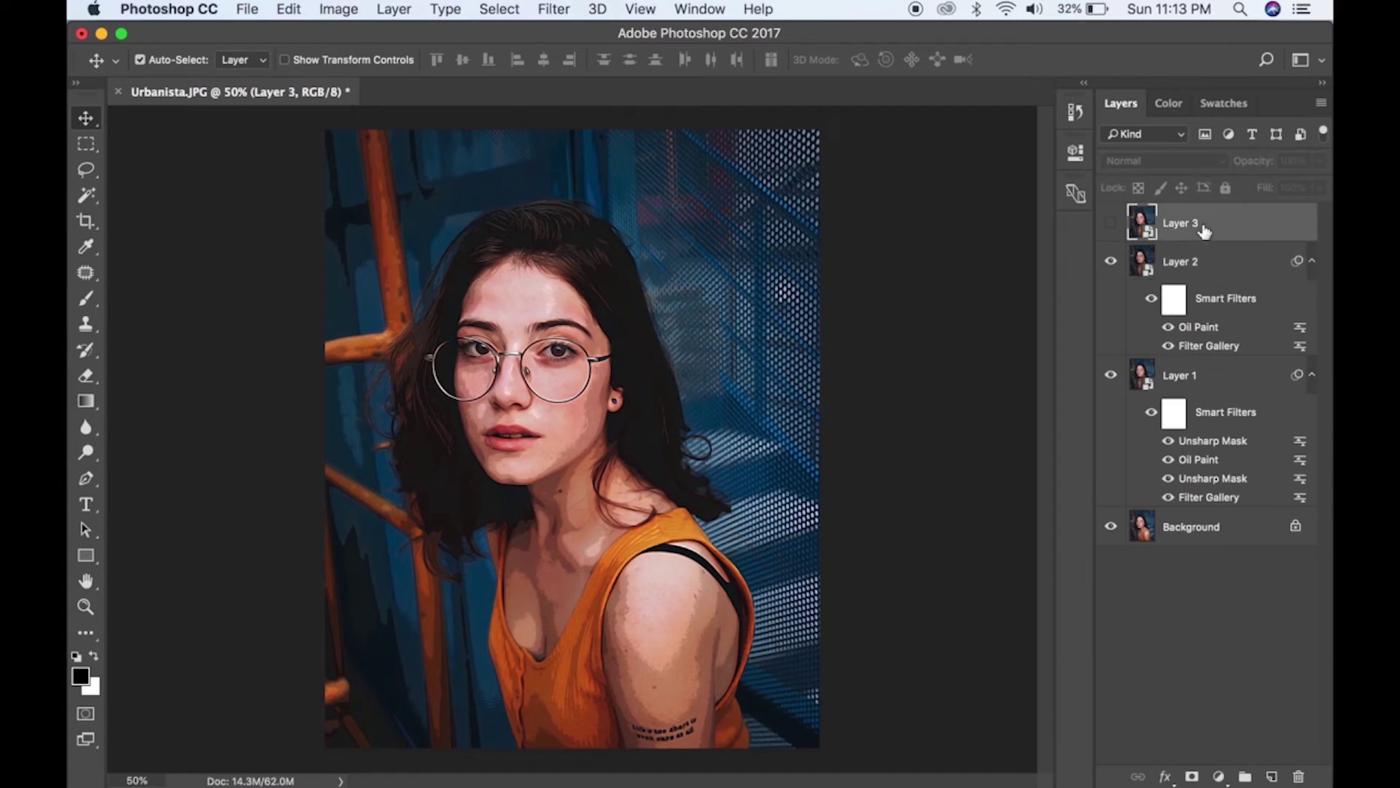
- Show Layer 3, apply High Pass at 2.0 px radius, and set it to Overlay
left_click(1111, 228)
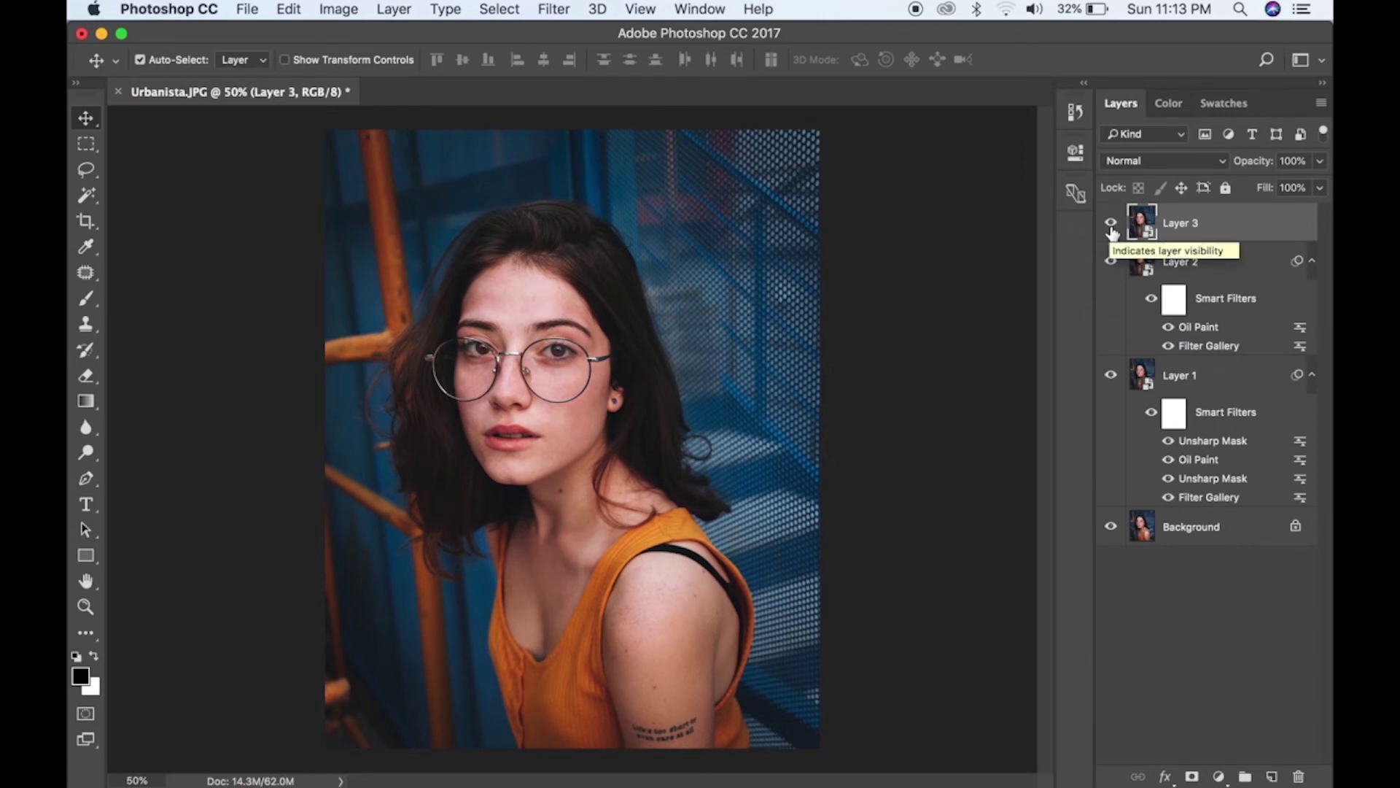
left_click(554, 9)
mouse_move(569, 413)
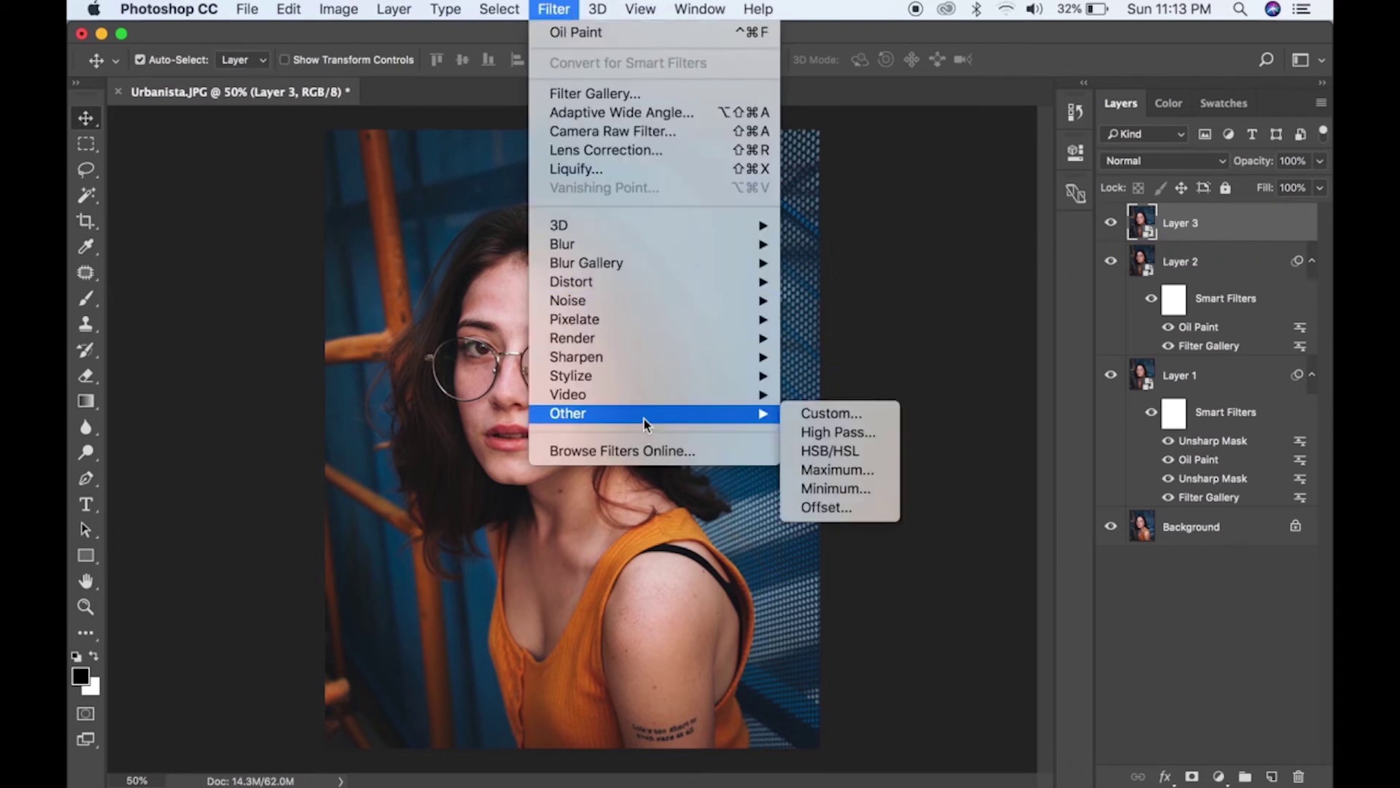
left_click(840, 433)
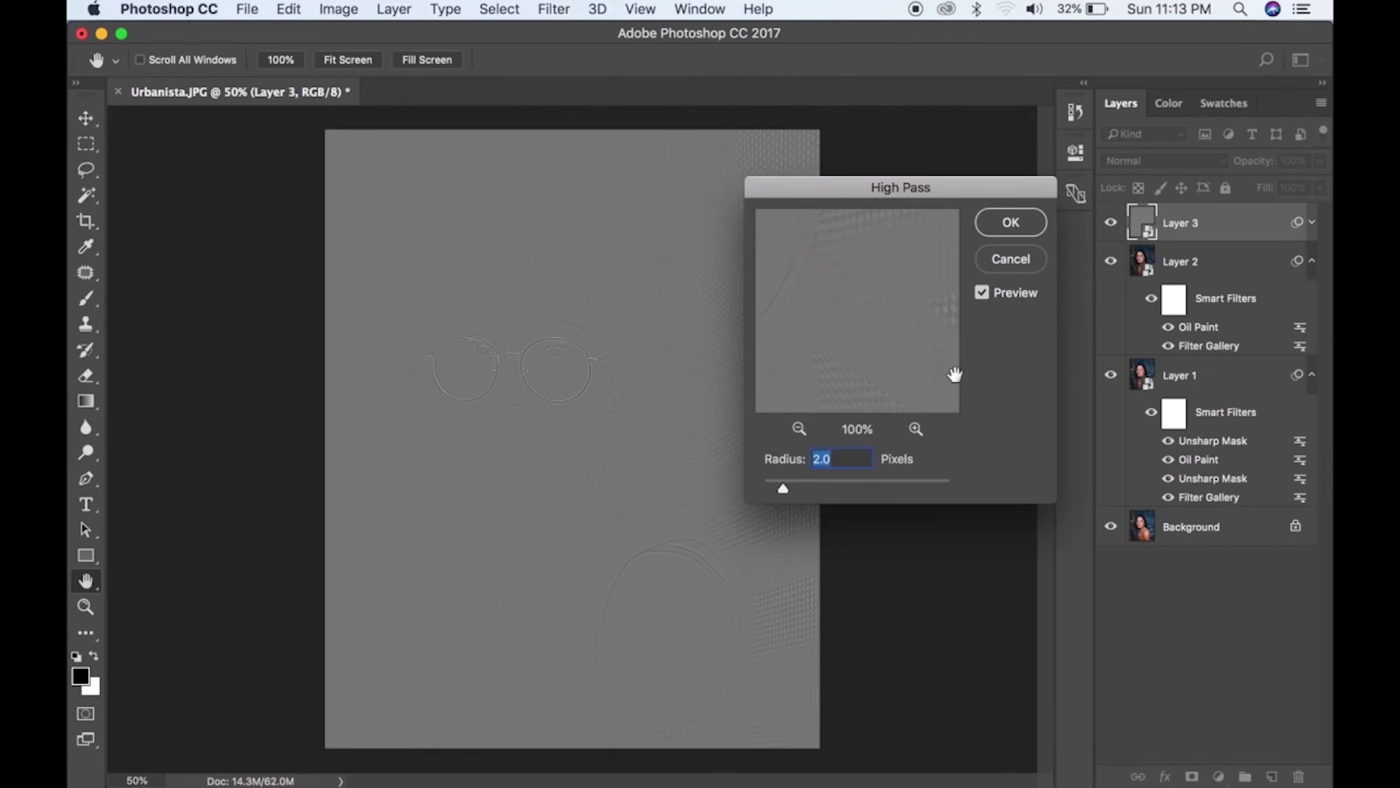
left_click(1014, 226)
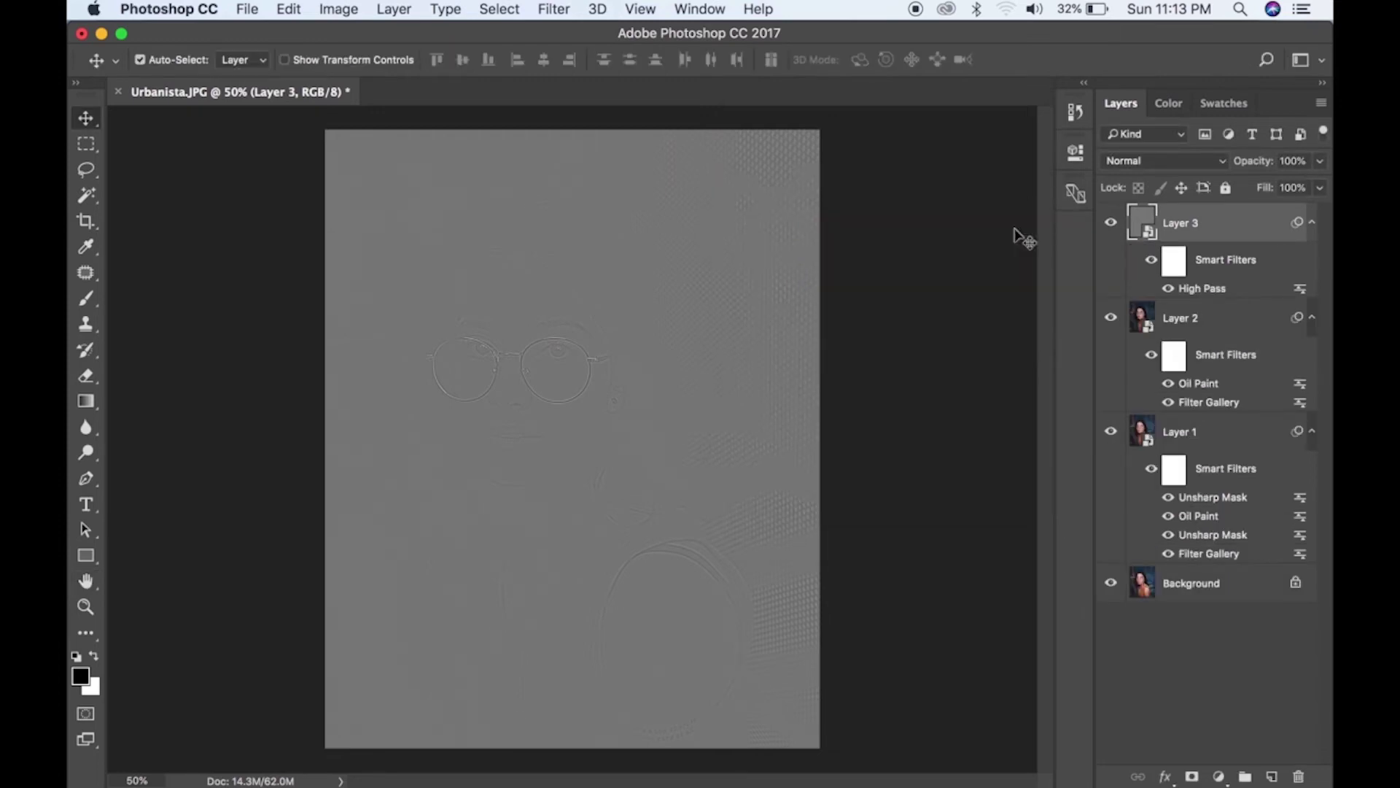
left_click(1186, 162)
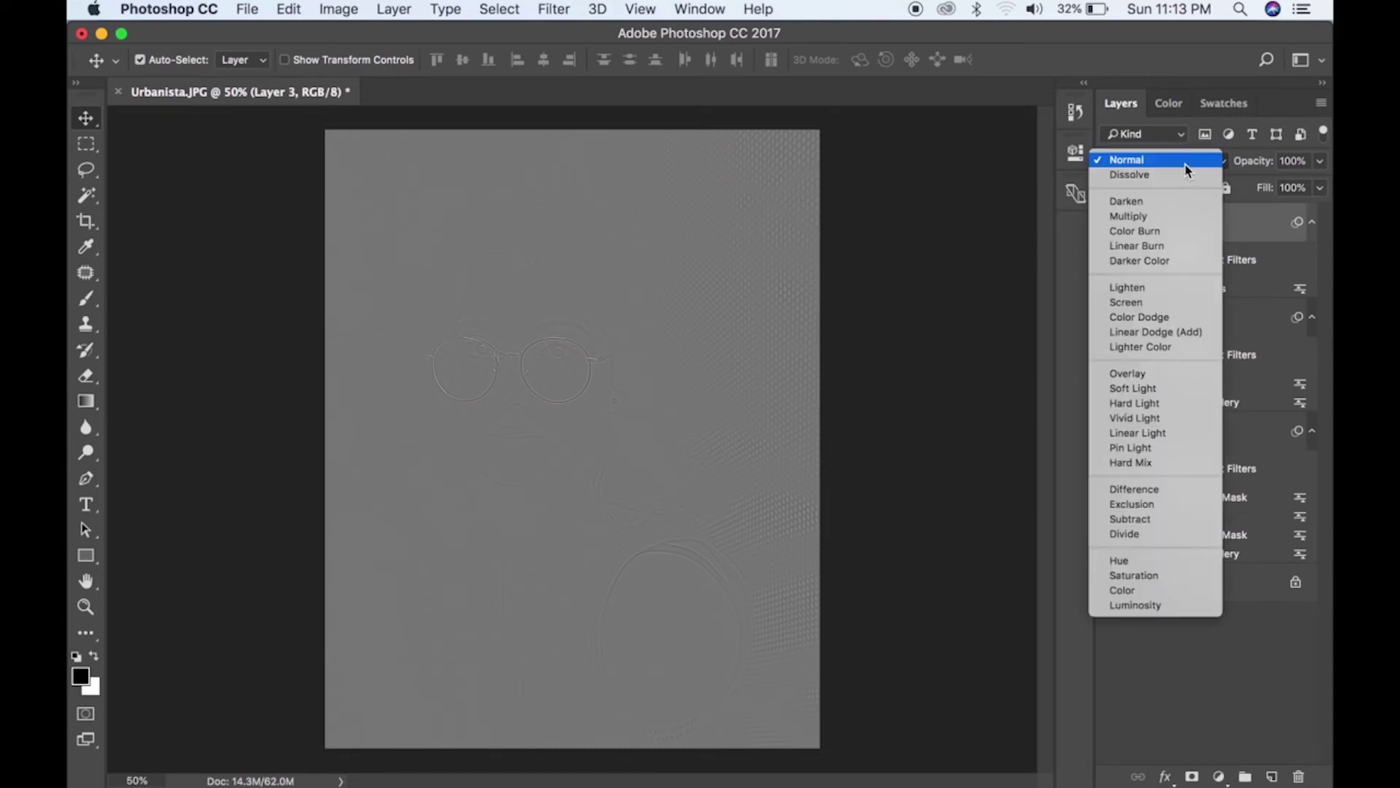
left_click(1154, 375)
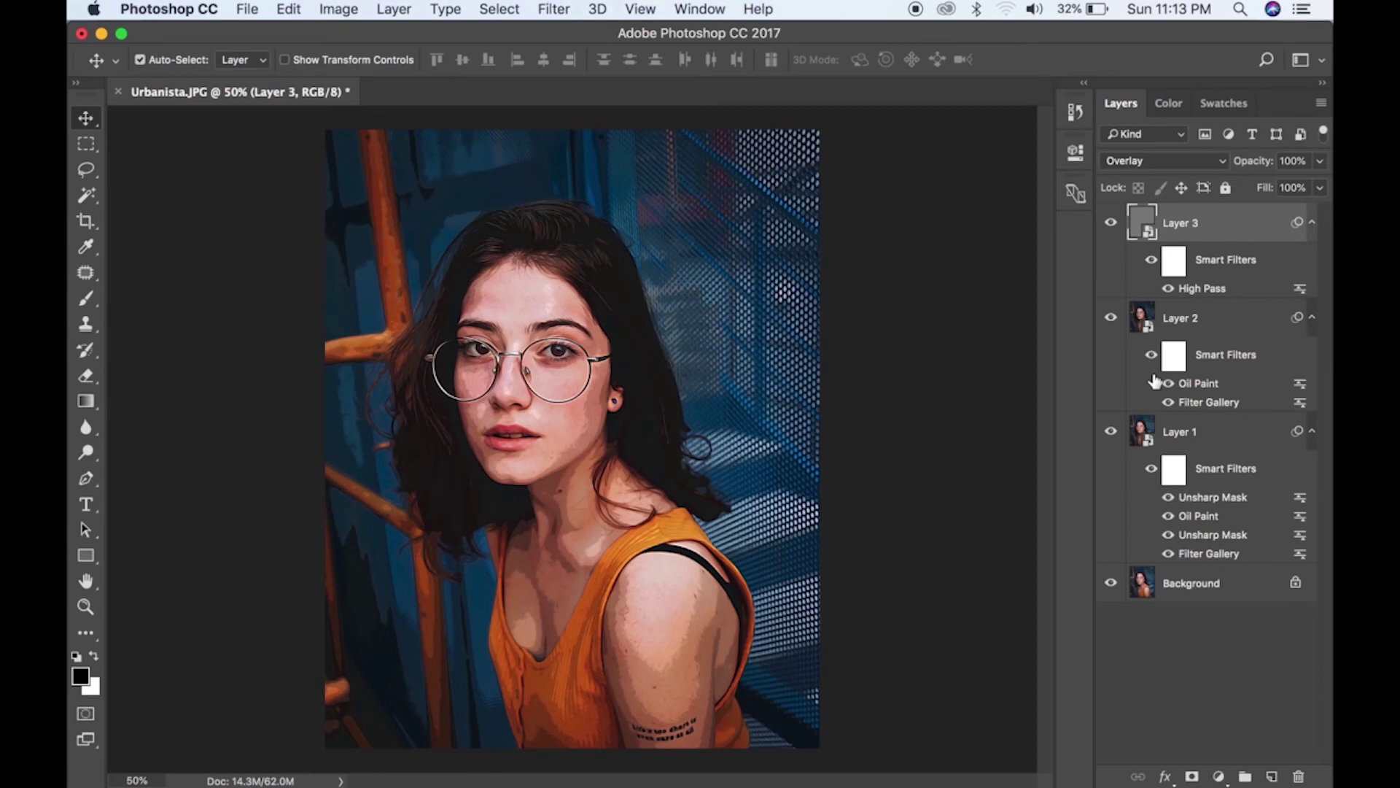
- Add a Color Lookup adjustment layer using 3Strip.look at 50% opacity
left_click(1219, 775)
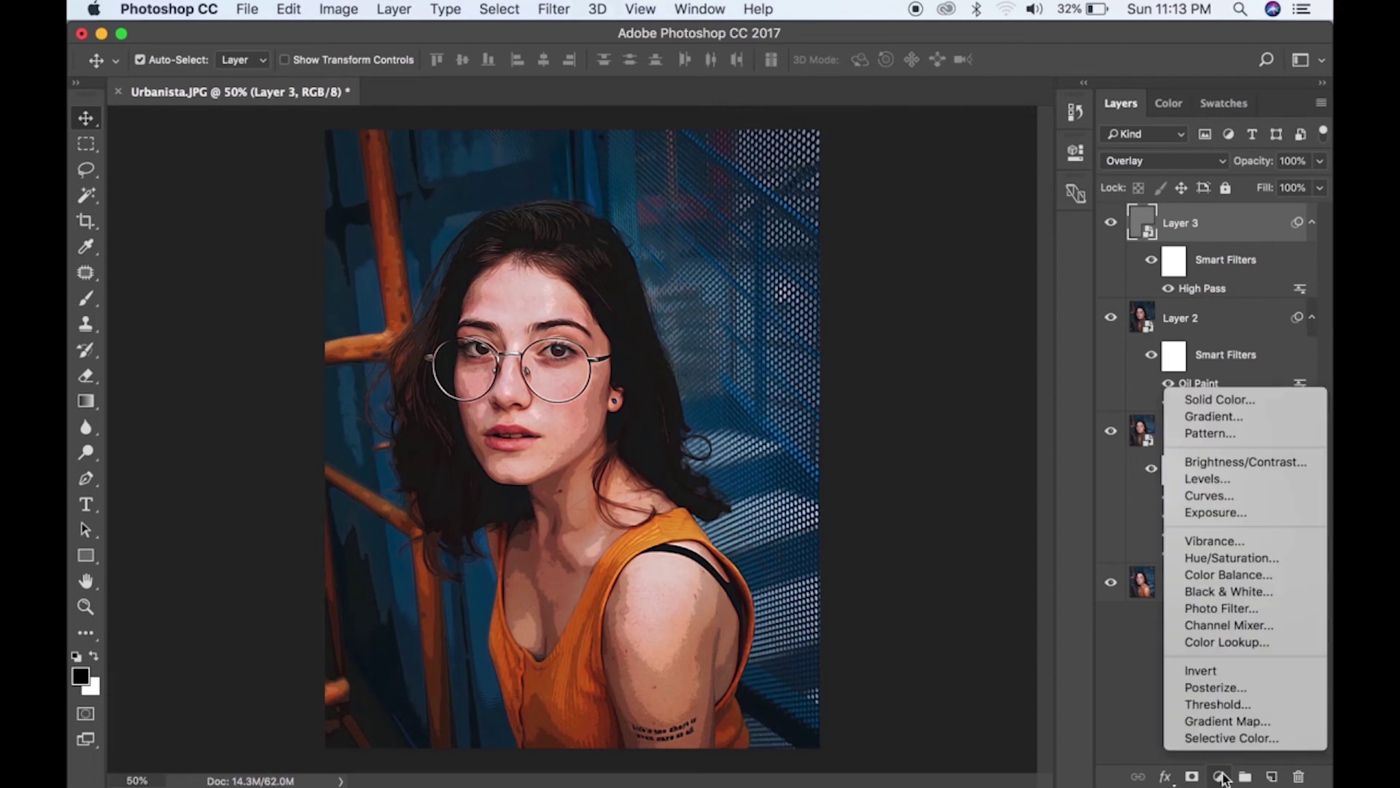
left_click(1236, 643)
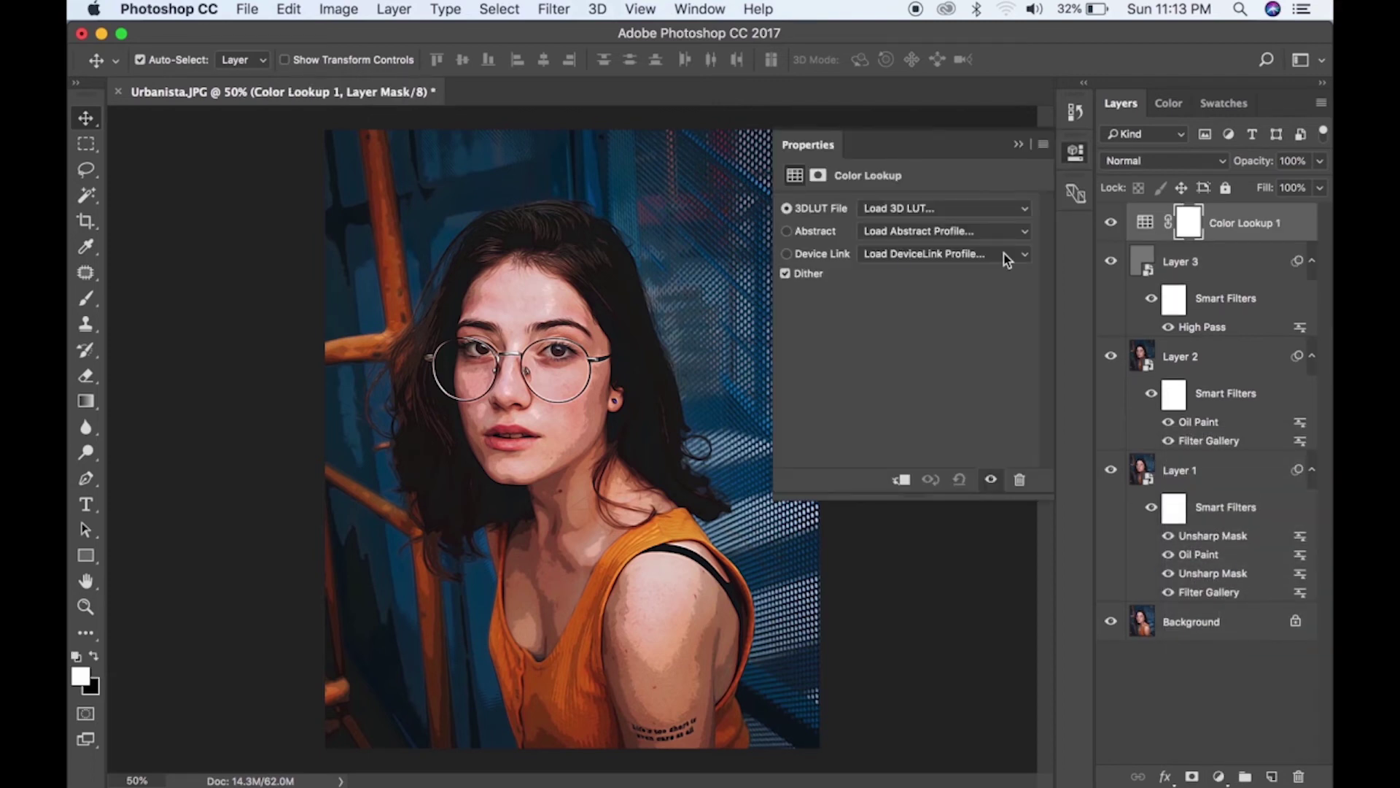
left_click(979, 210)
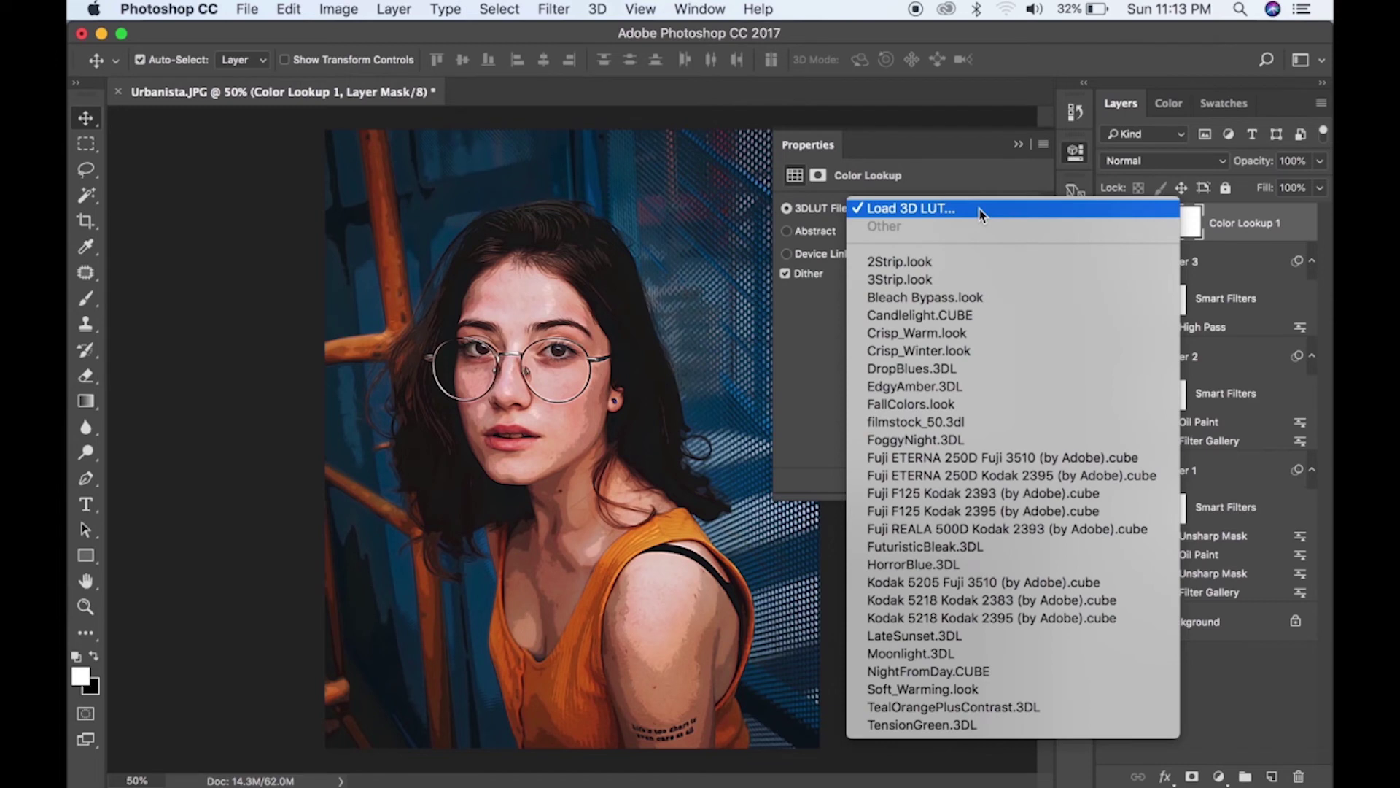
left_click(953, 283)
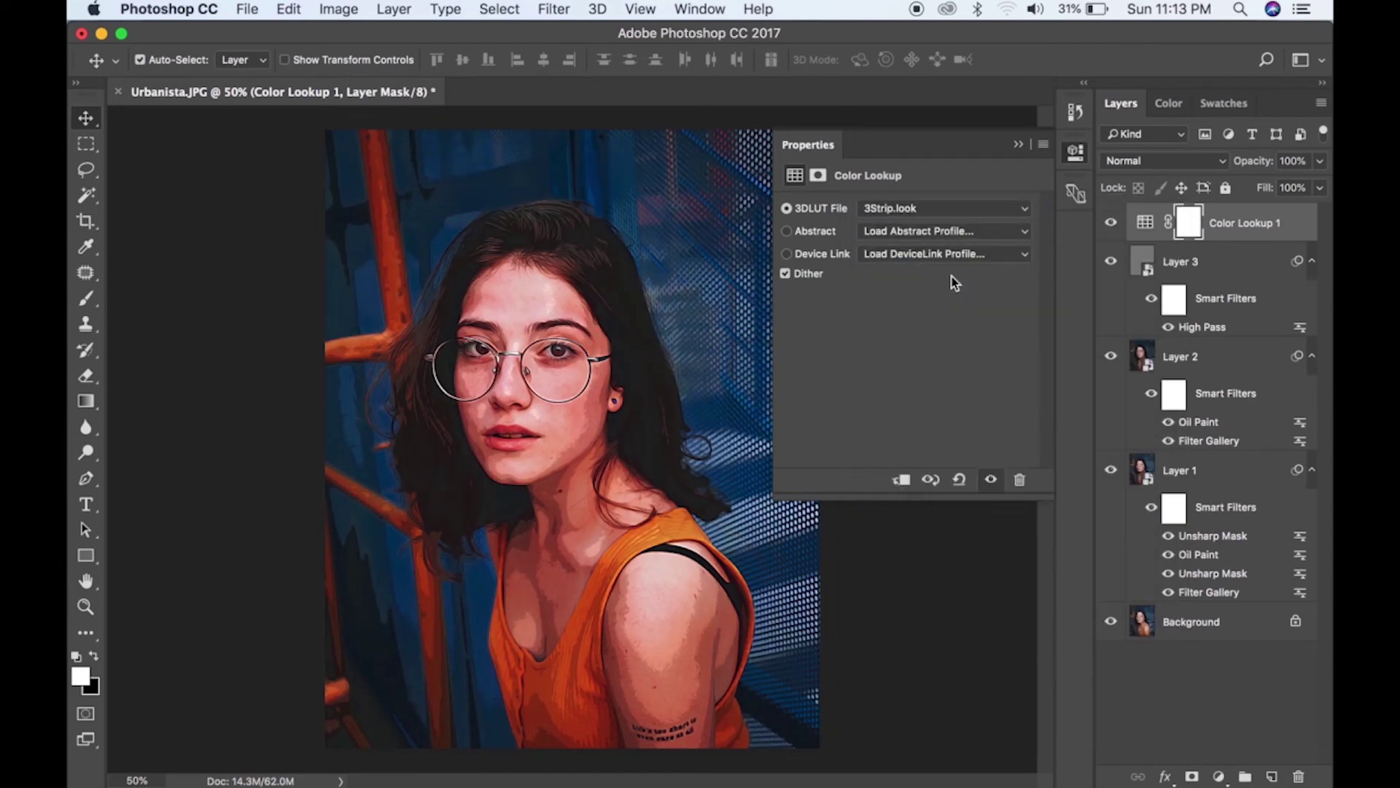
left_click(1295, 165)
type("50")
key("Return")
- Toggle the Color Lookup layer off and on to compare, then select it with Layers 1–3
left_click(1019, 144)
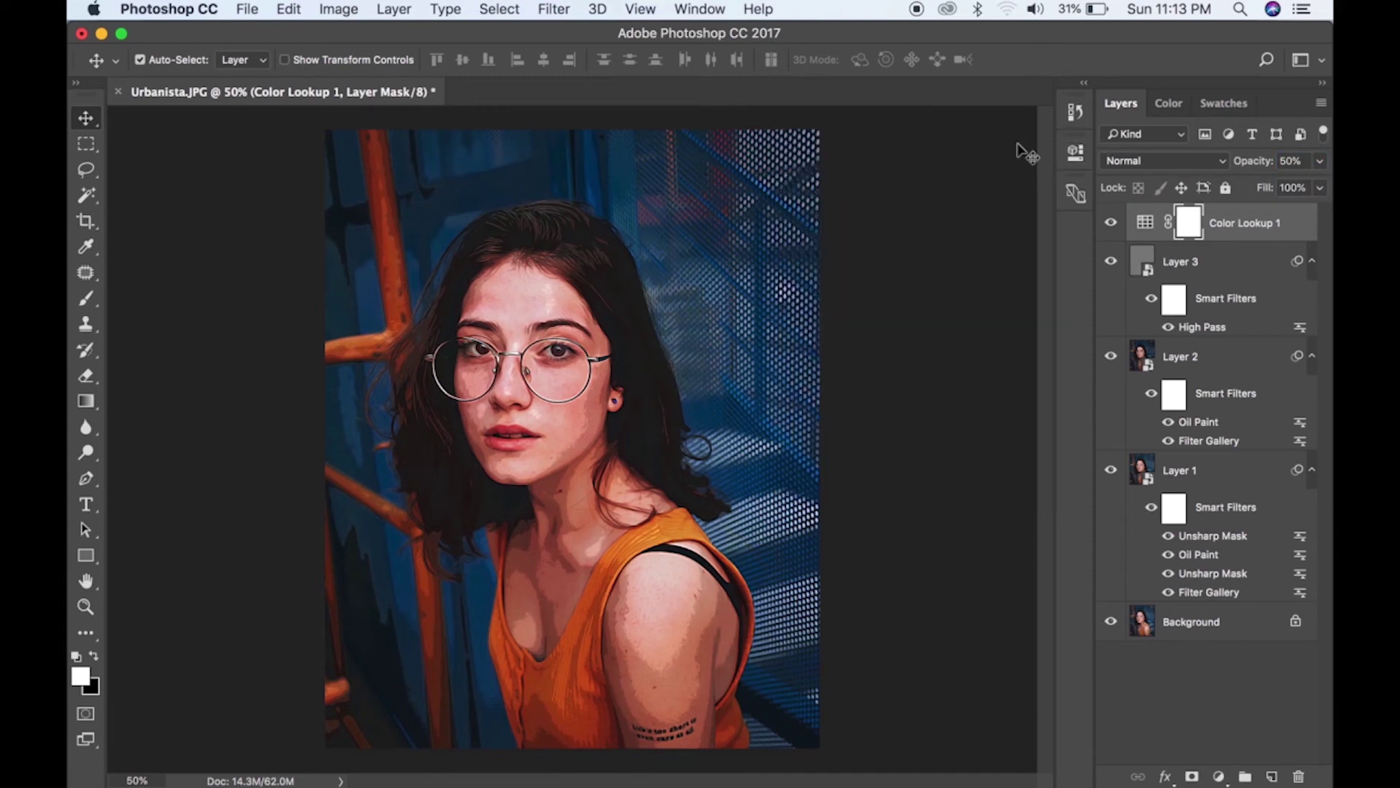
left_click(1108, 224)
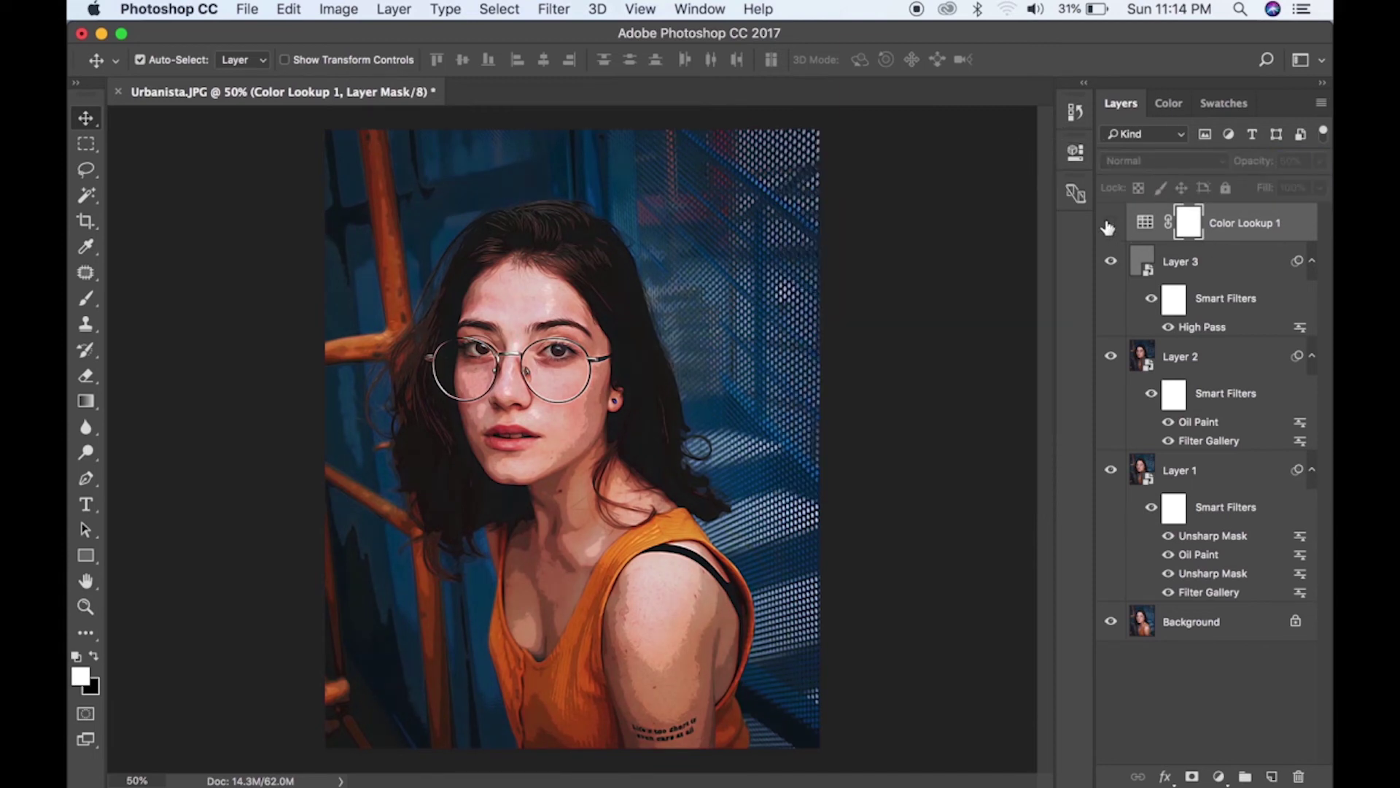
left_click(1108, 225)
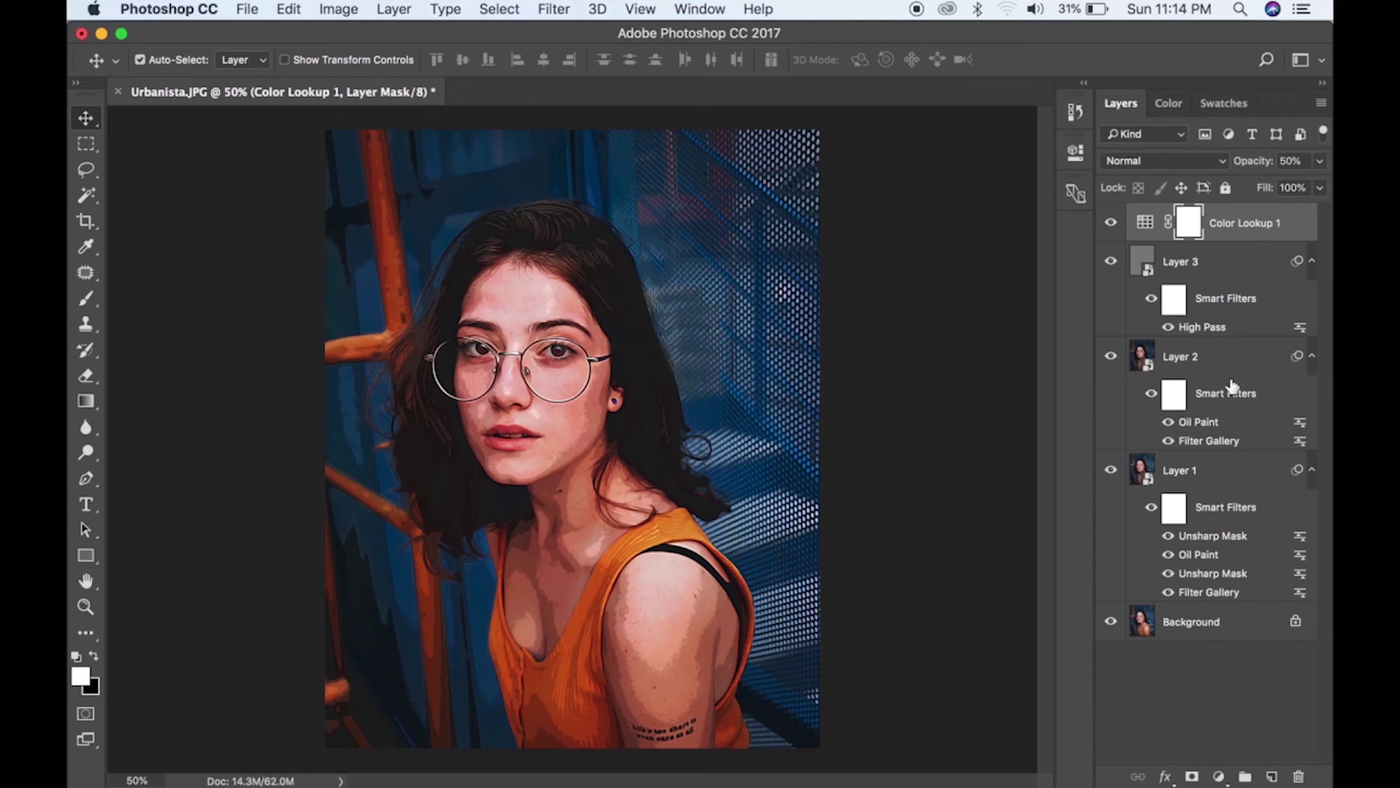
left_click(1231, 472, "shift")
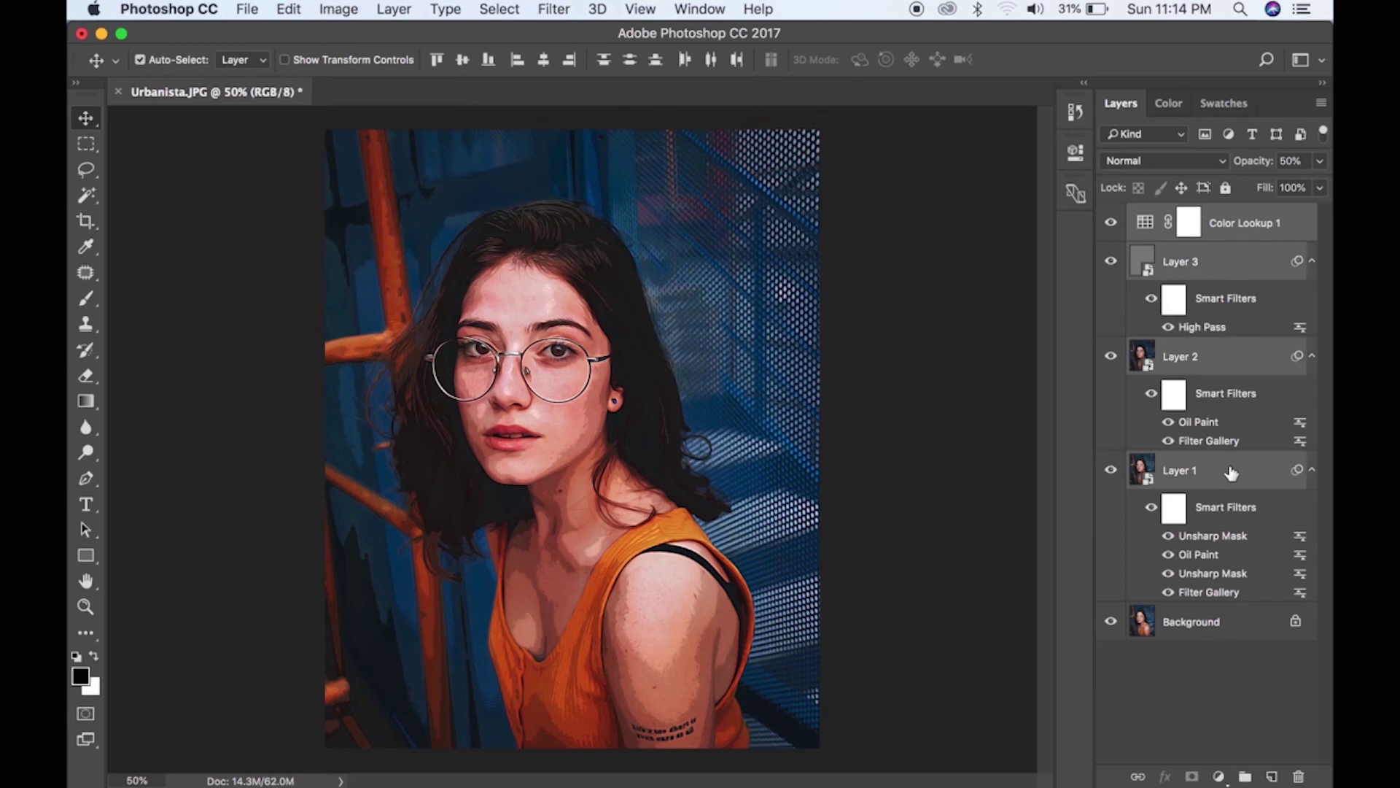
- Group Color Lookup 1 and Layers 1–3 into Group 1, toggling it to compare with the original
key("super+g")
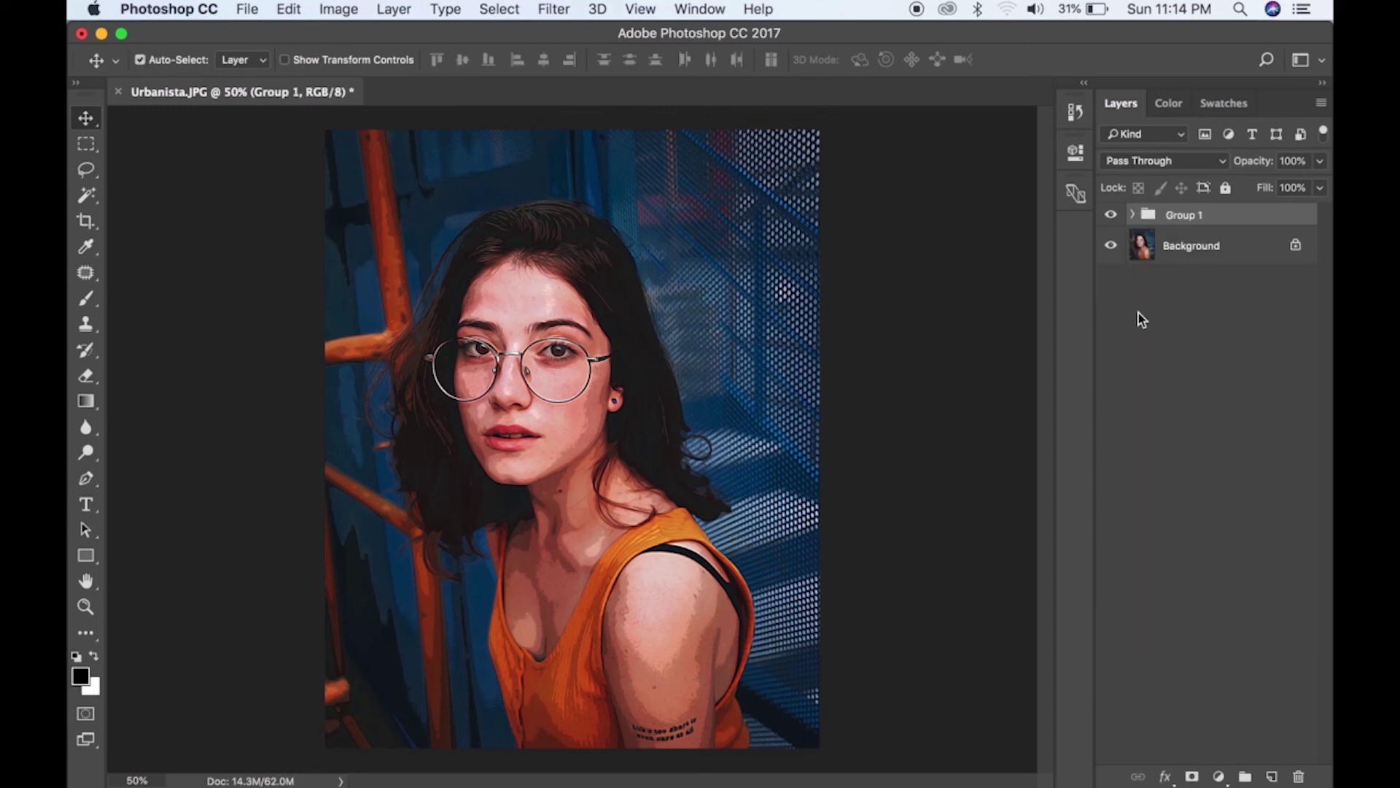
left_click(1111, 216)
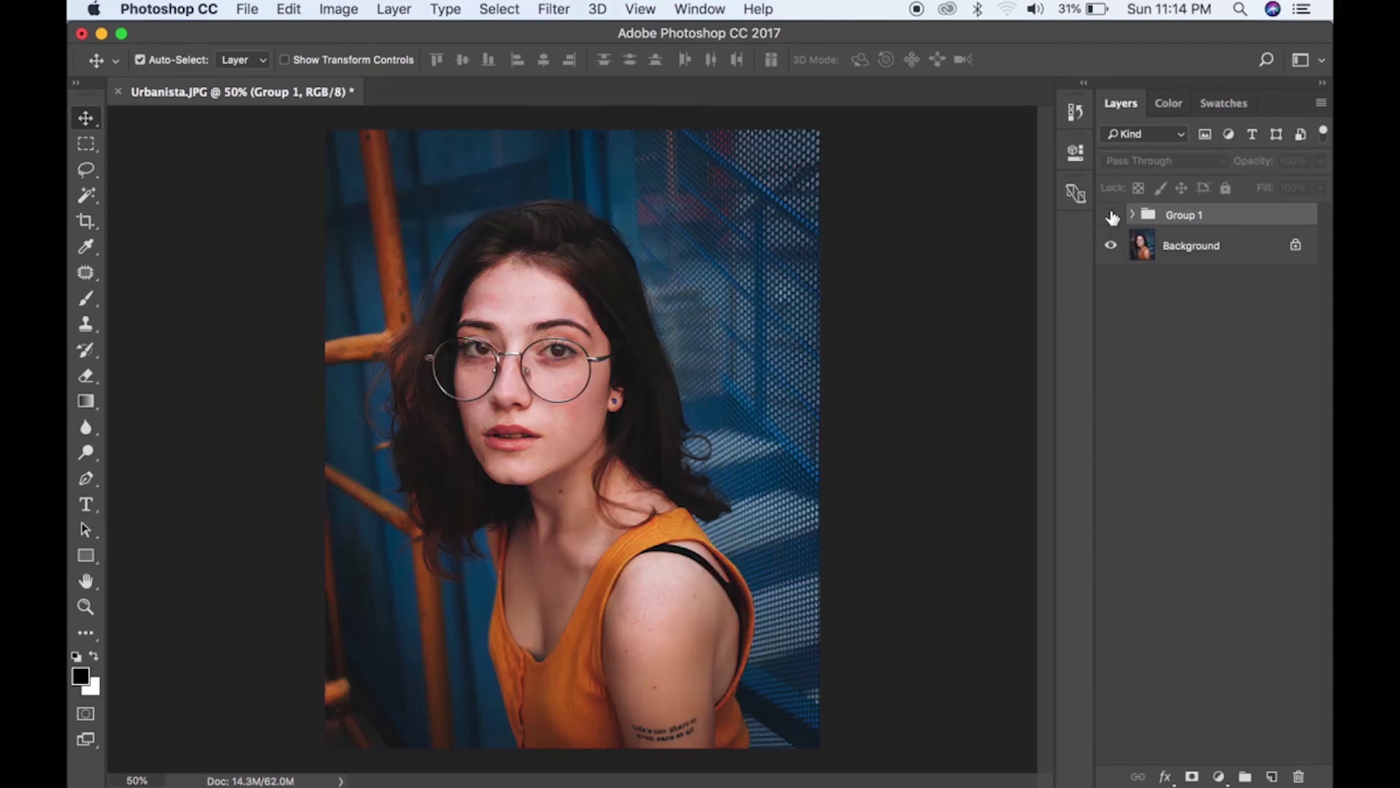
left_click(1112, 216)
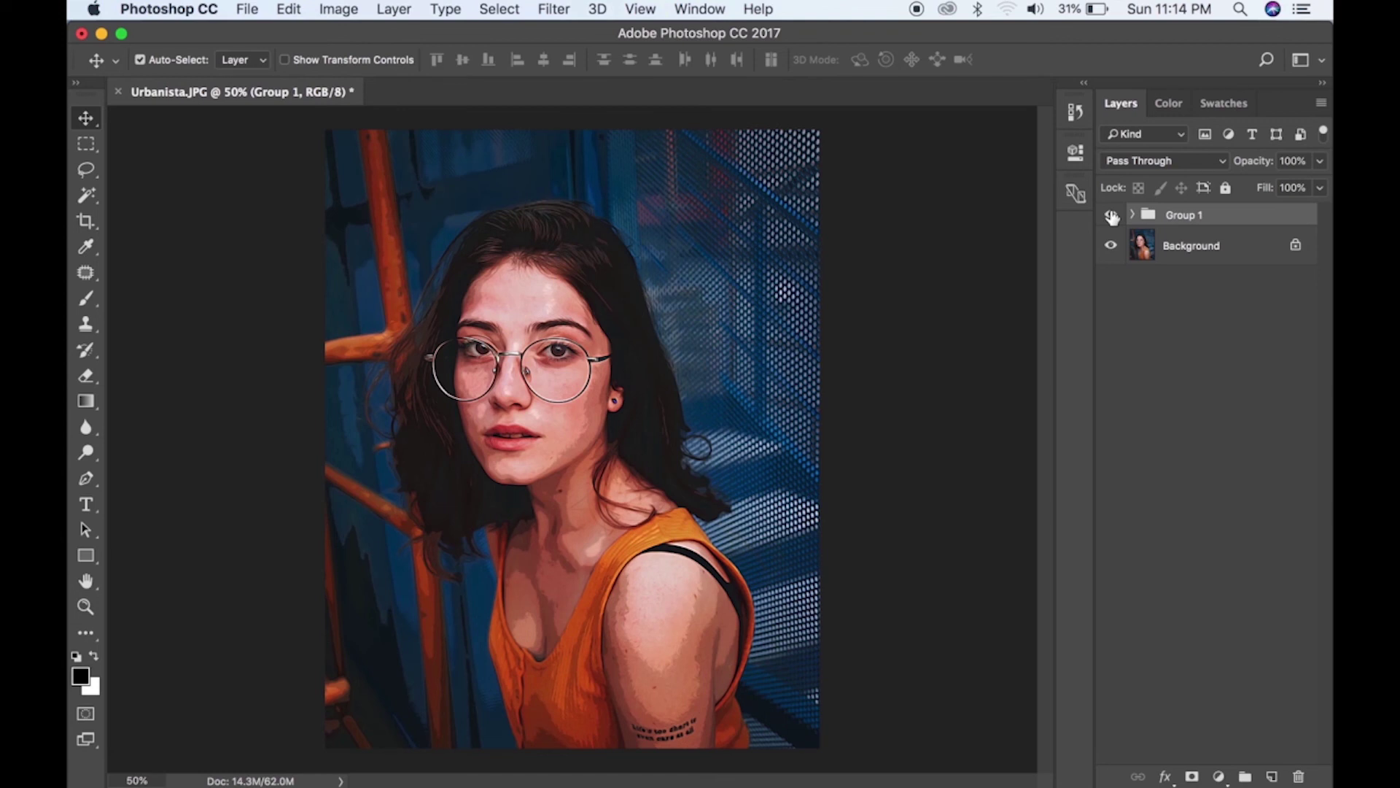
left_click(1111, 216)
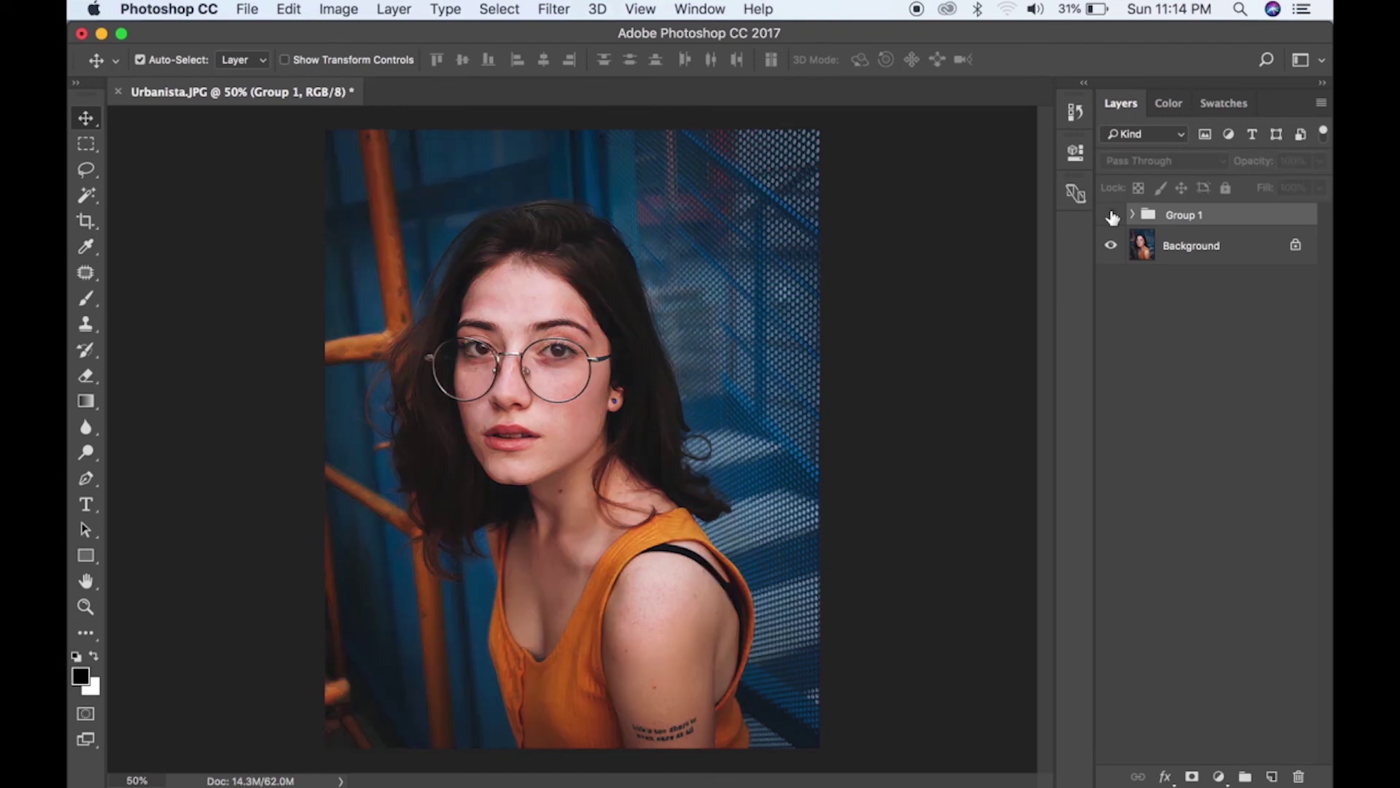
left_click(1112, 216)
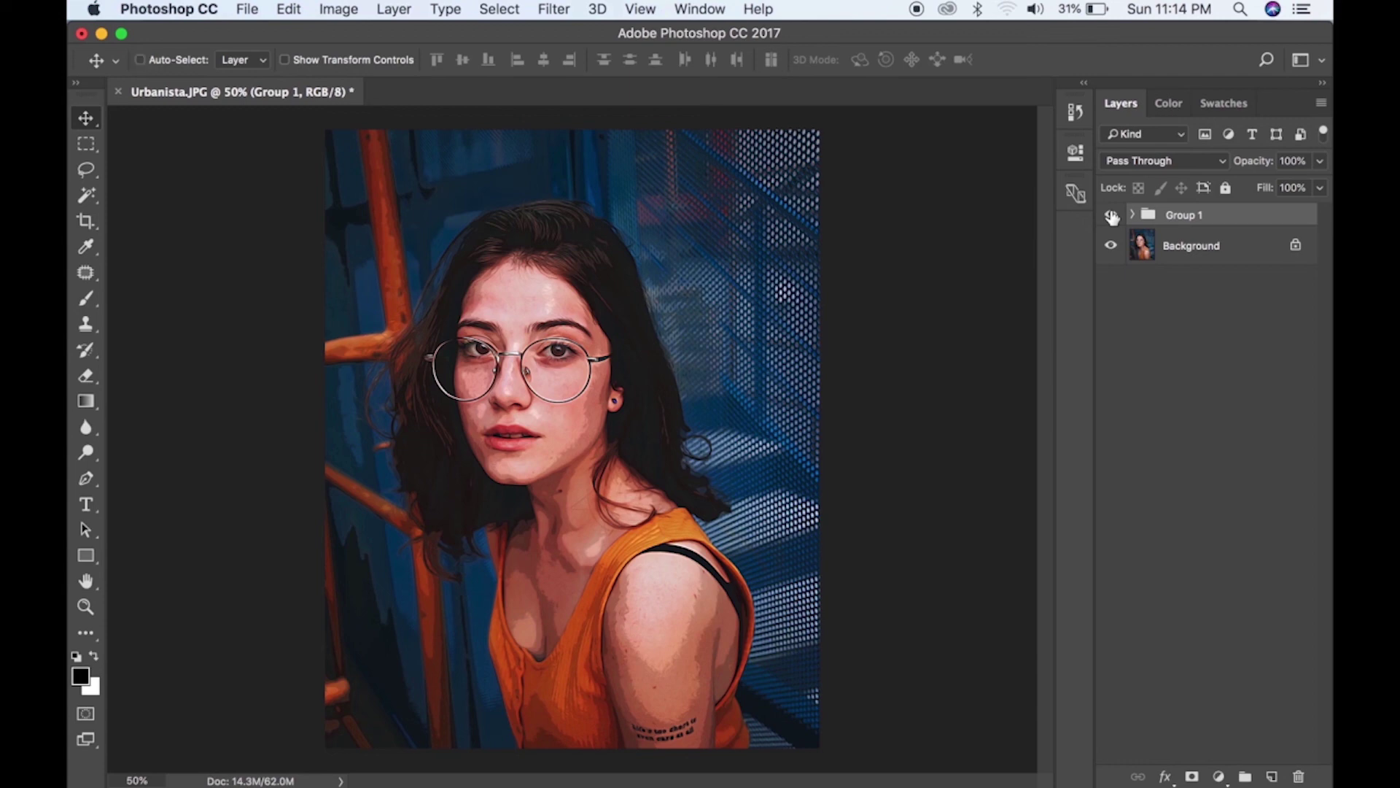
key("super+equal")
key("super+equal")
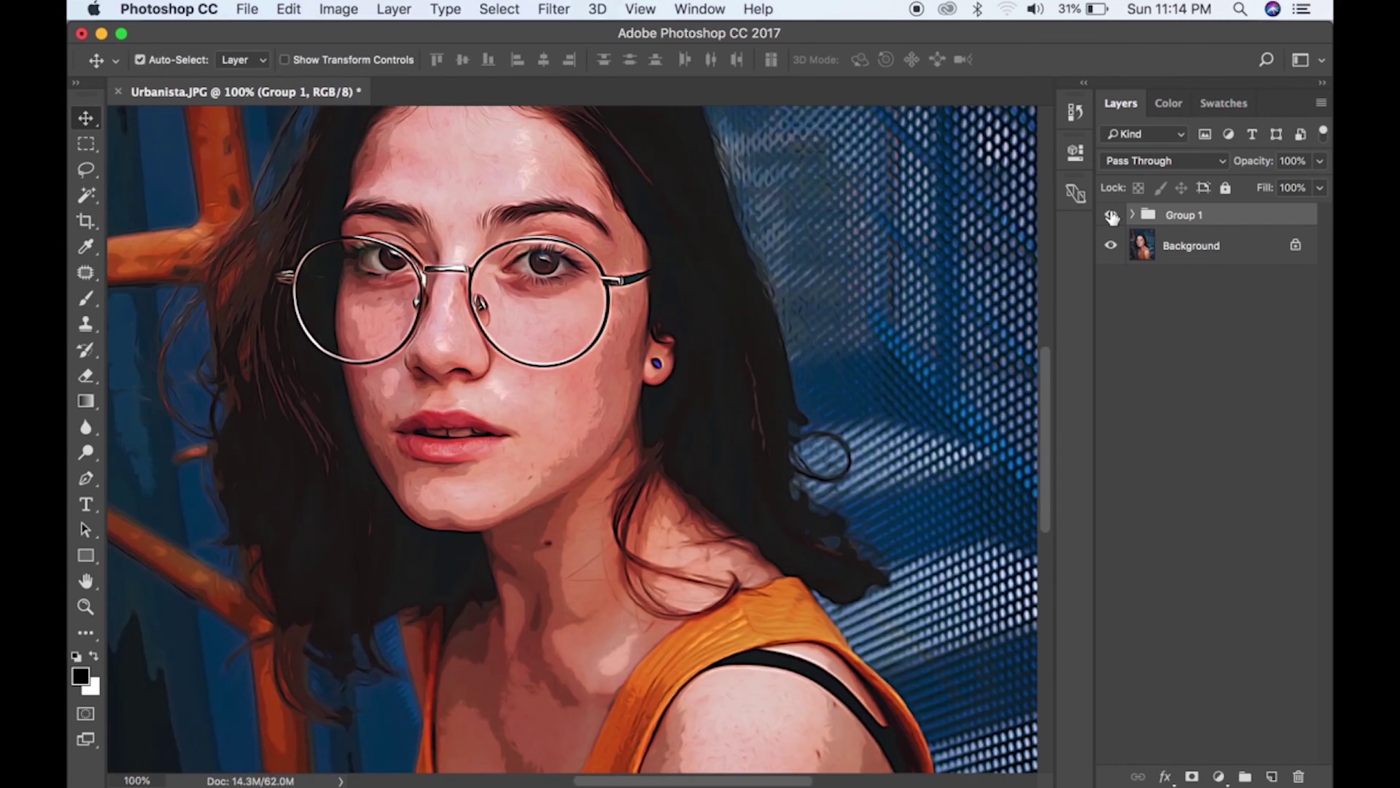
left_click_drag(961, 278, 967, 433)
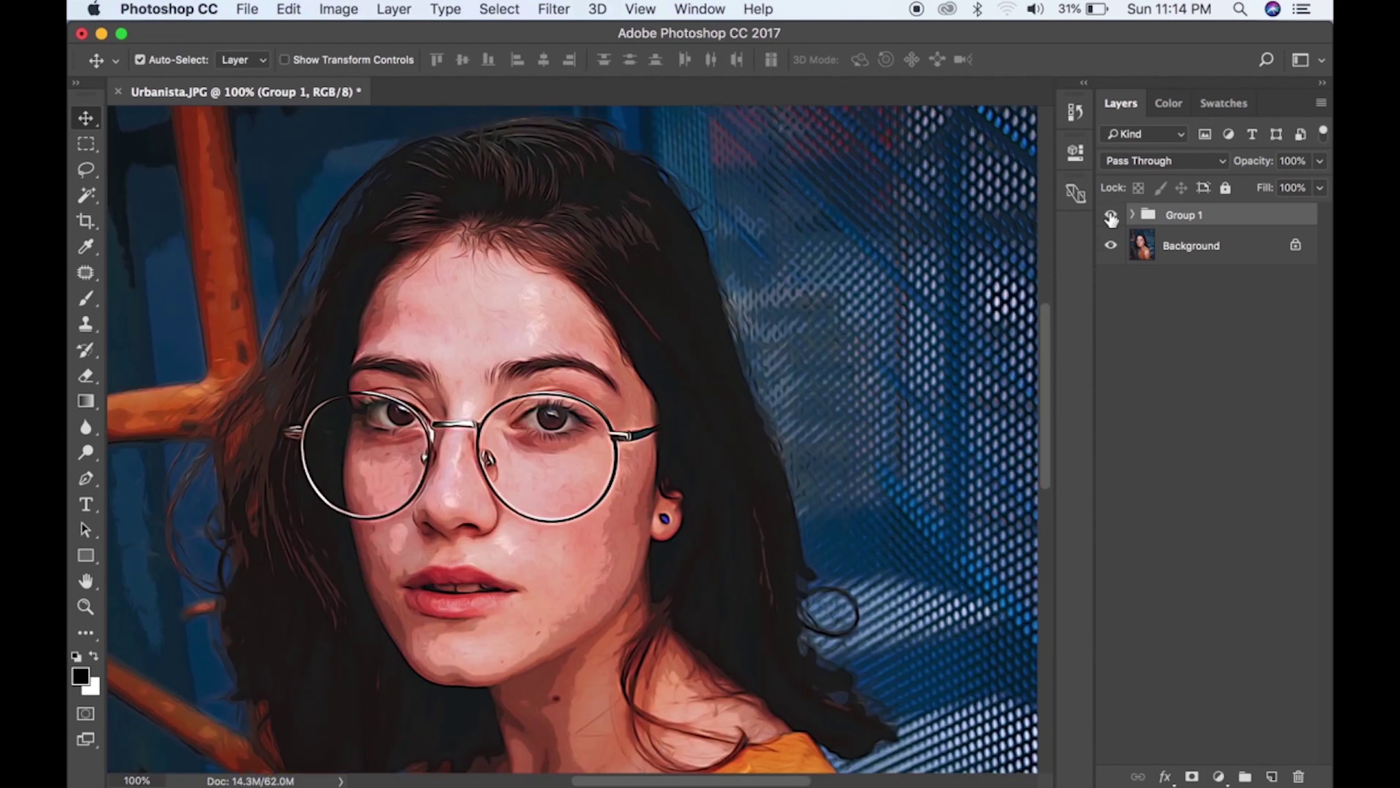
left_click(1111, 215)
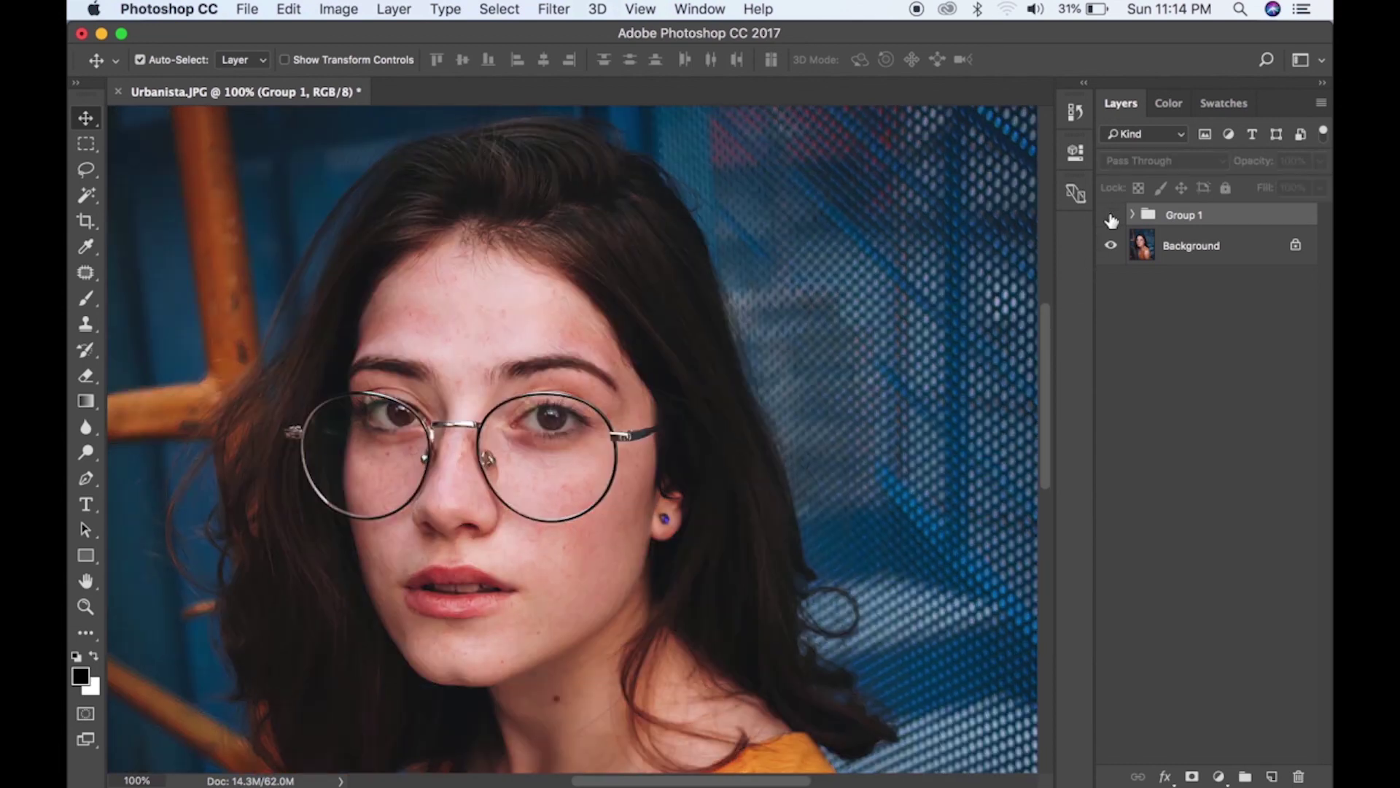
left_click(1111, 216)
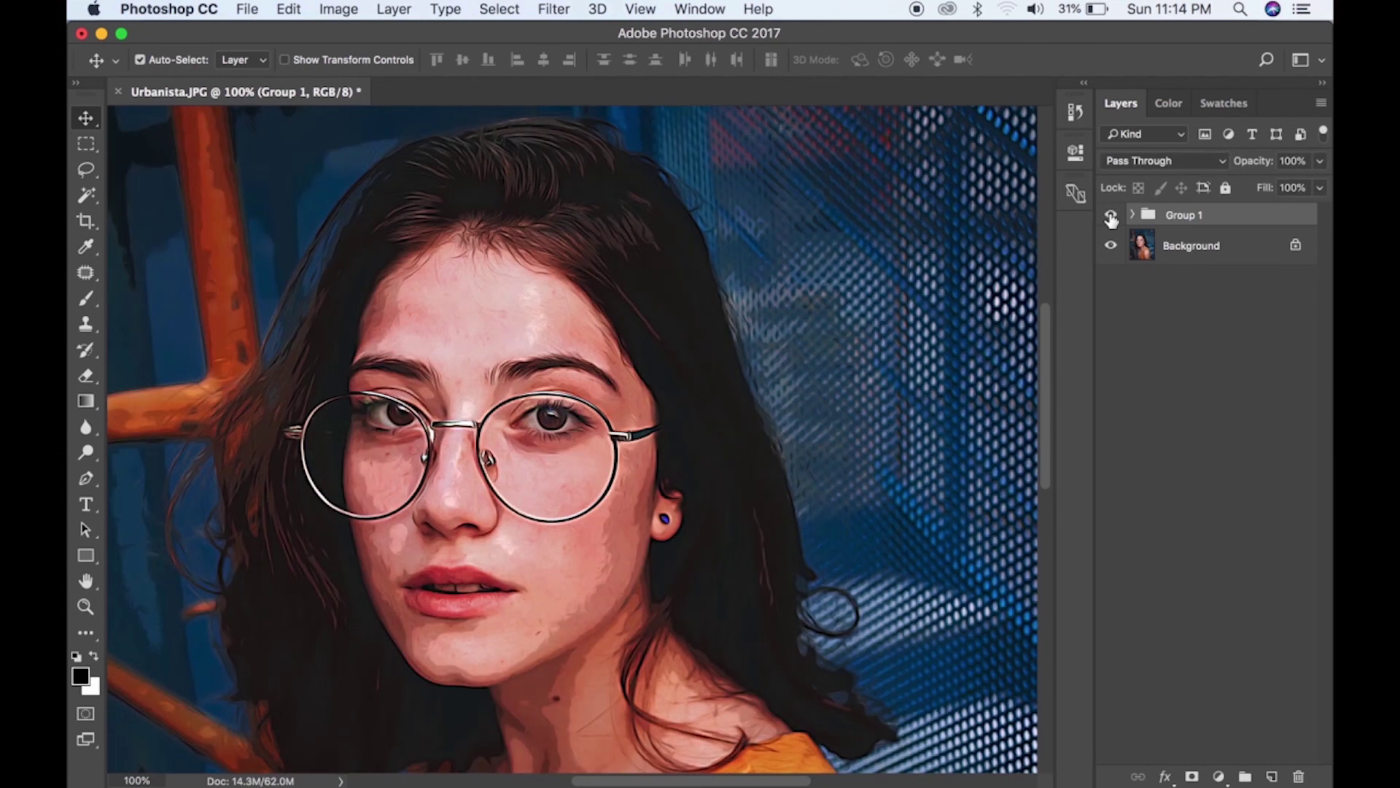